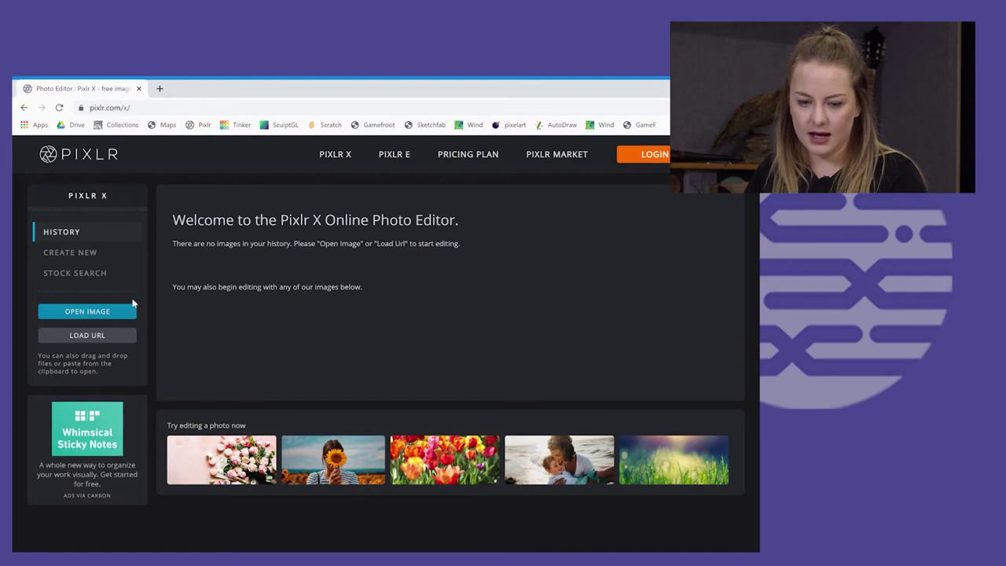
Create a new blank Full HD image of 1920 x 1080 px named "My image"
left_click(86, 258)
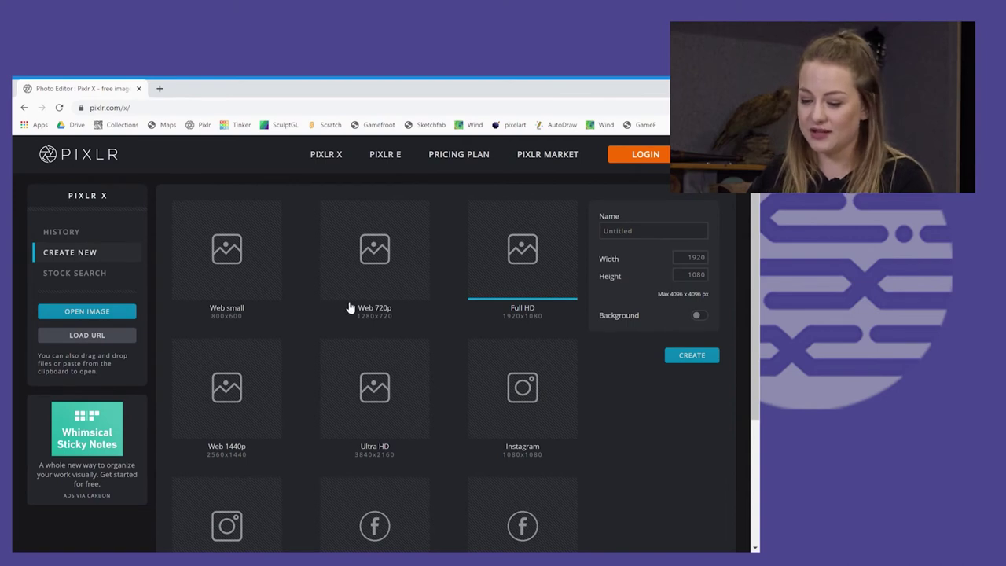
scroll(351, 307, "down", 1)
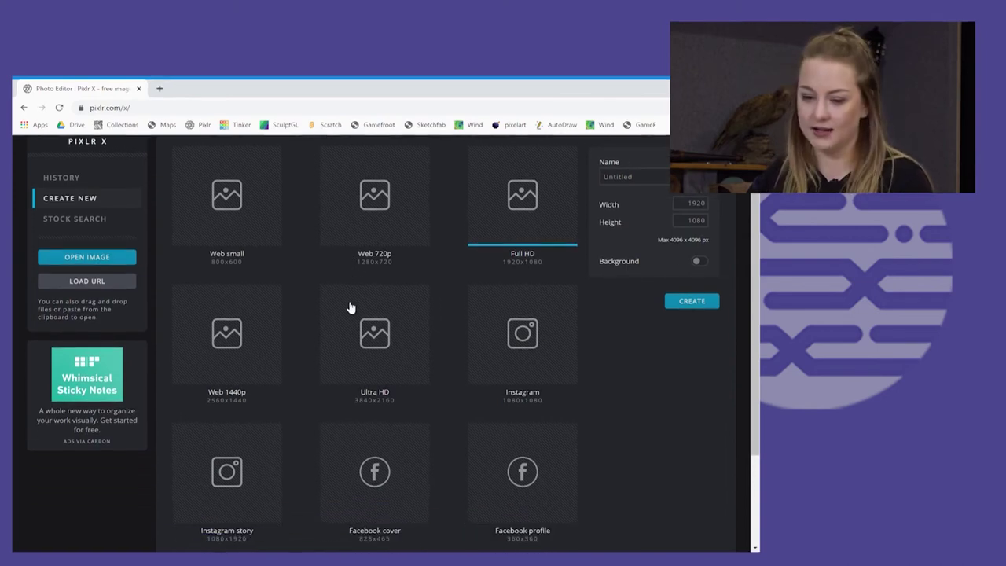
scroll(351, 307, "up", 1)
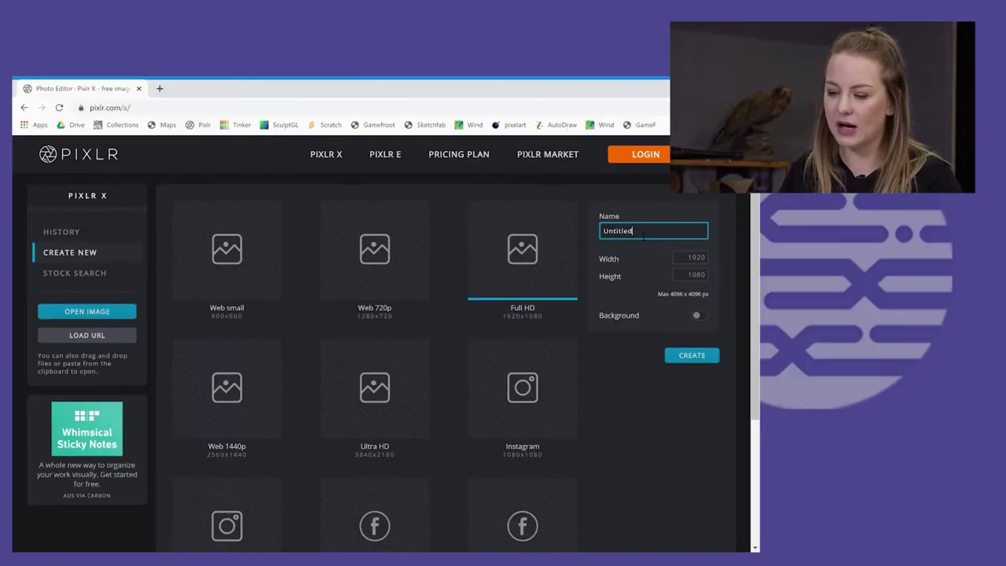
left_click_drag(794, 183, 762, 183)
key("BackSpace")
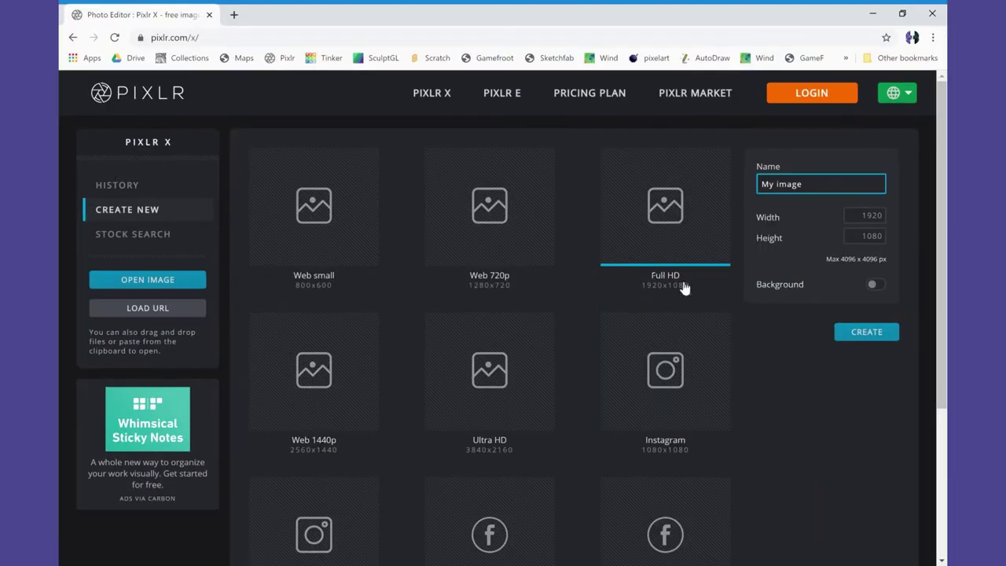
left_click(859, 337)
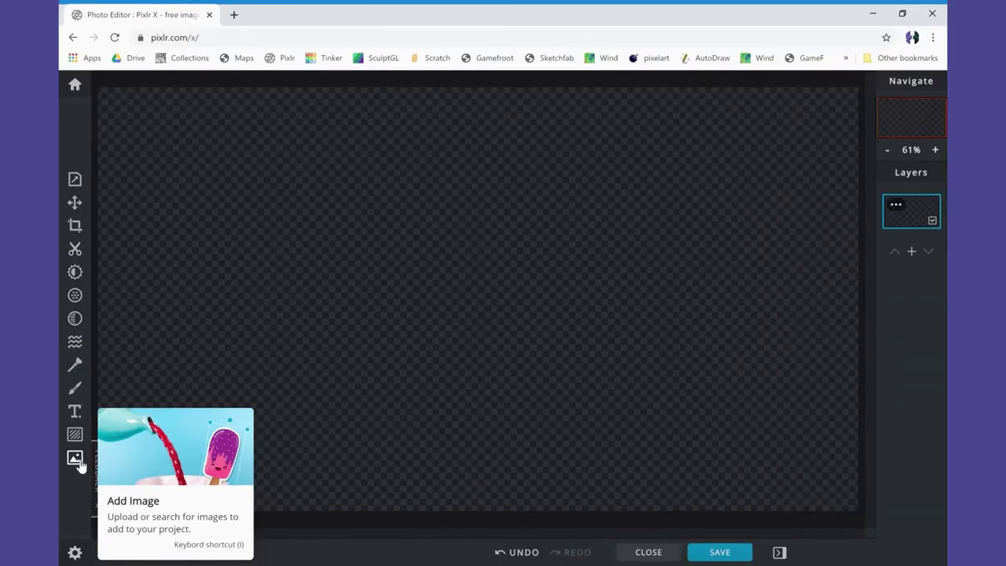
Add the photo of the red carved meeting house as a layer in the current document
left_click(75, 459)
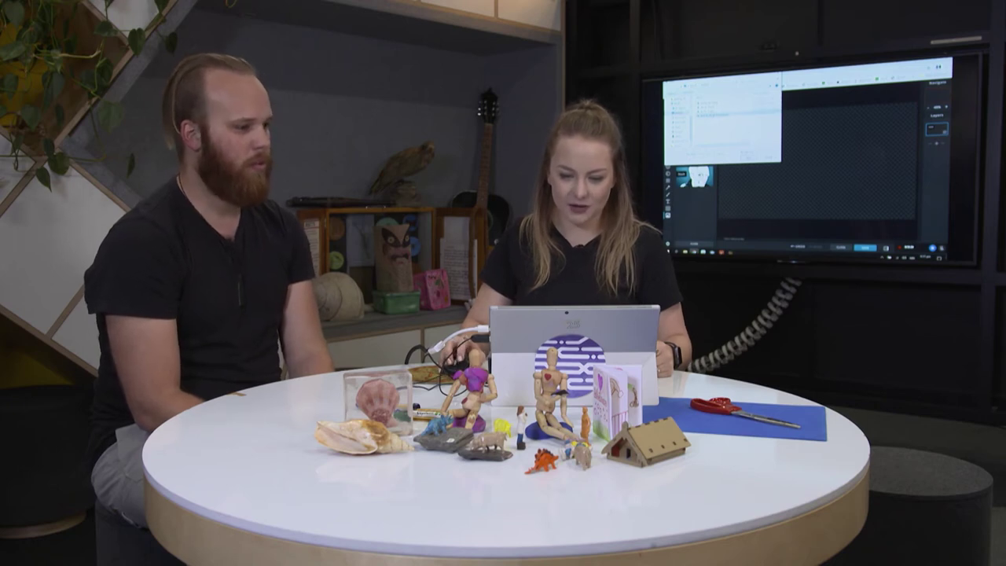
key("Return")
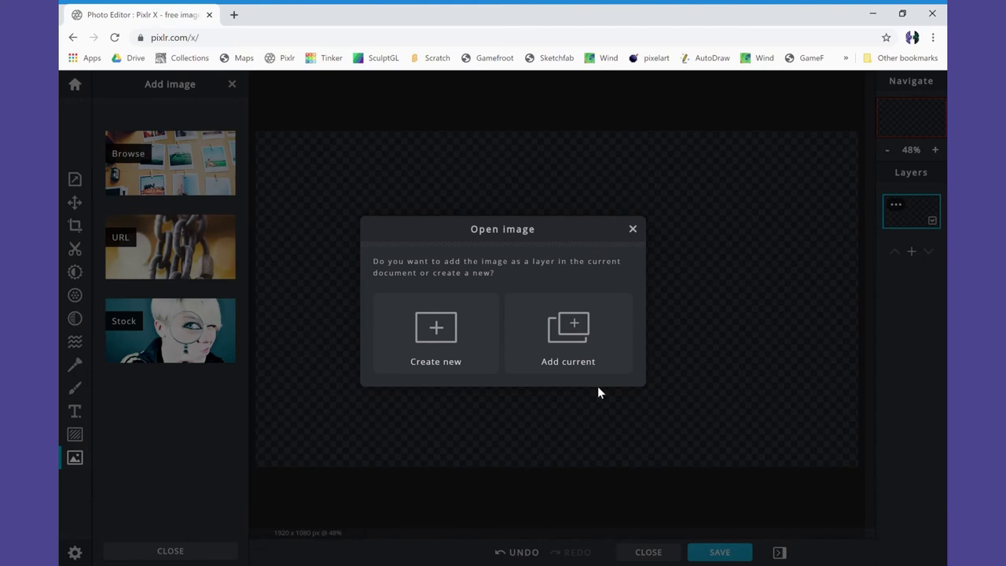
left_click(596, 347)
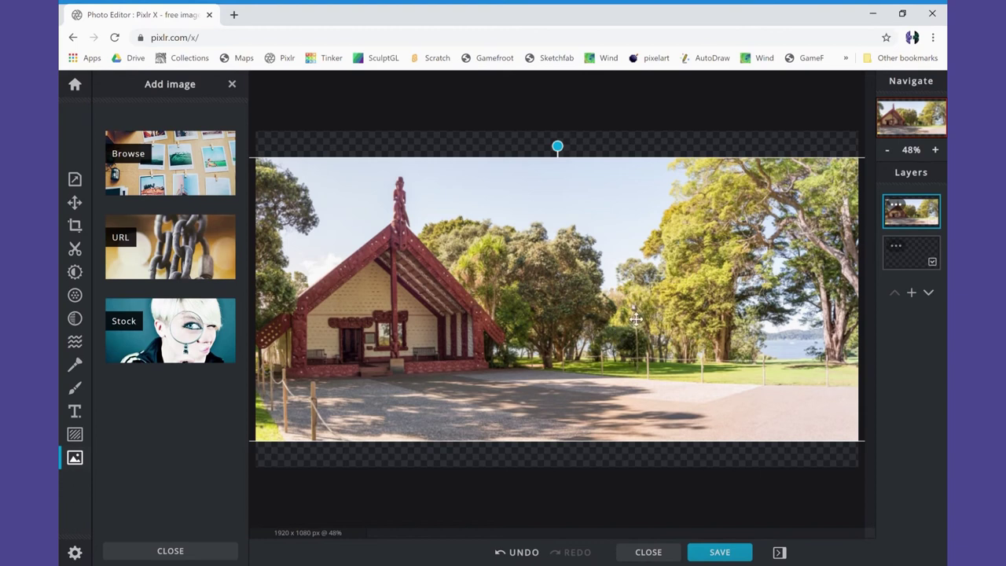
Enlarge and reposition the meeting house photo so it covers the whole canvas, keeping the house in view, and deselect it
left_click_drag(706, 276, 667, 294)
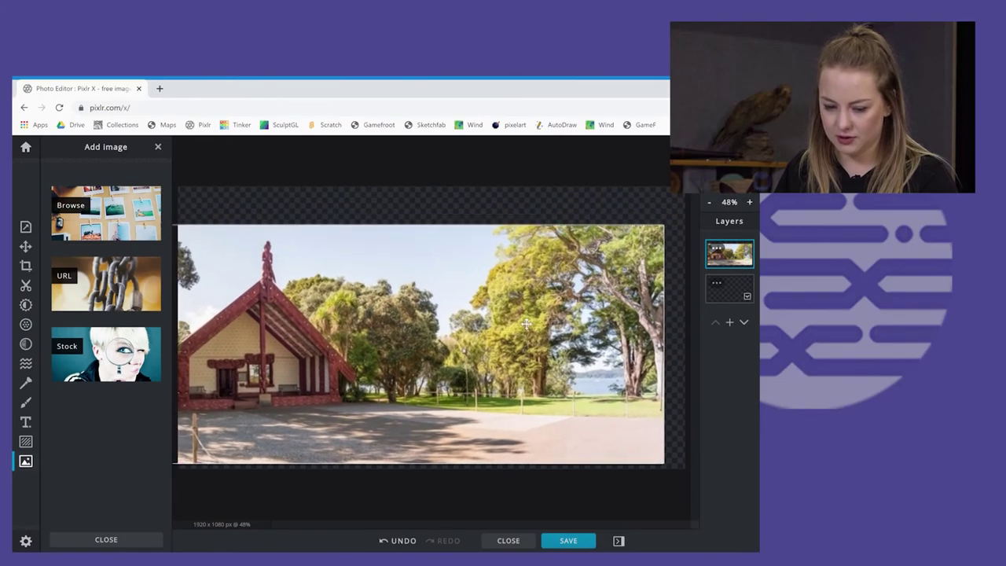
left_click_drag(526, 324, 672, 288)
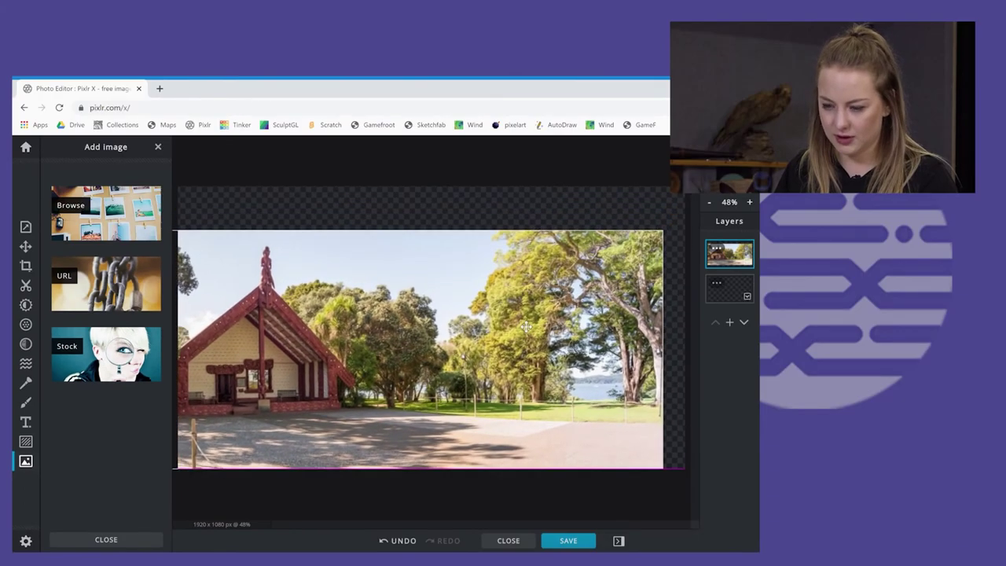
left_click_drag(666, 233, 678, 224)
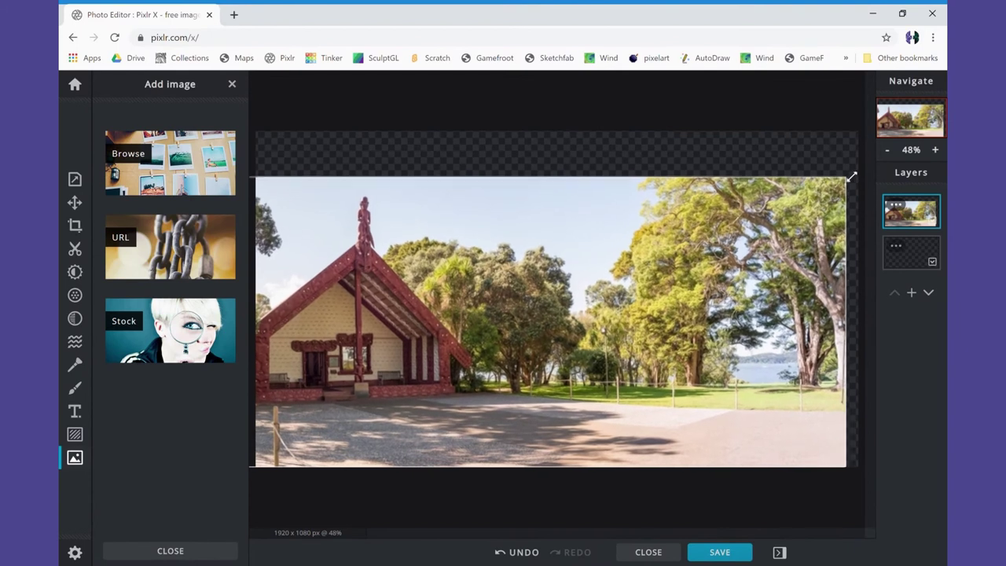
left_click_drag(851, 176, 830, 185)
left_click_drag(784, 234, 866, 155)
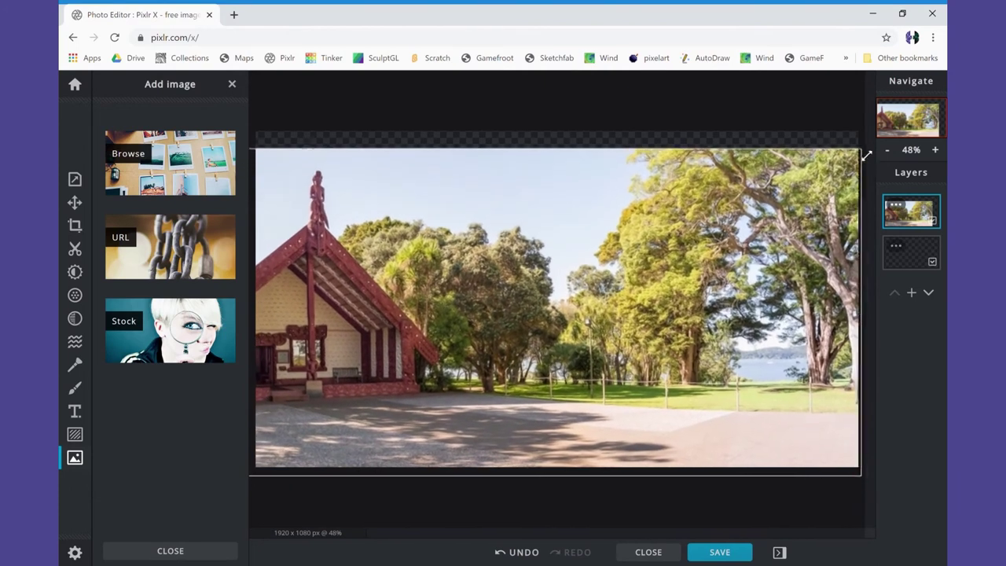
left_click_drag(834, 193, 782, 199)
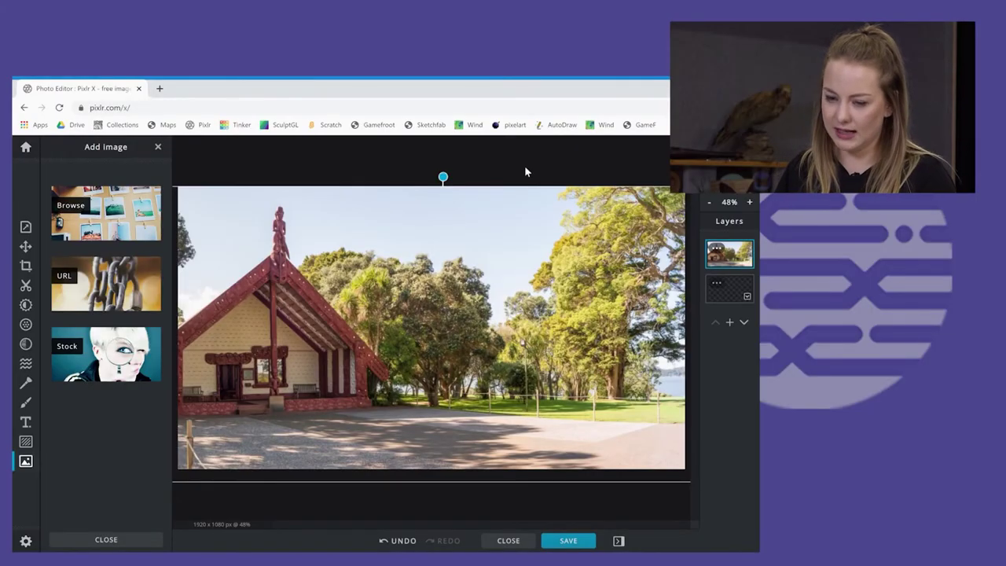
left_click(525, 167)
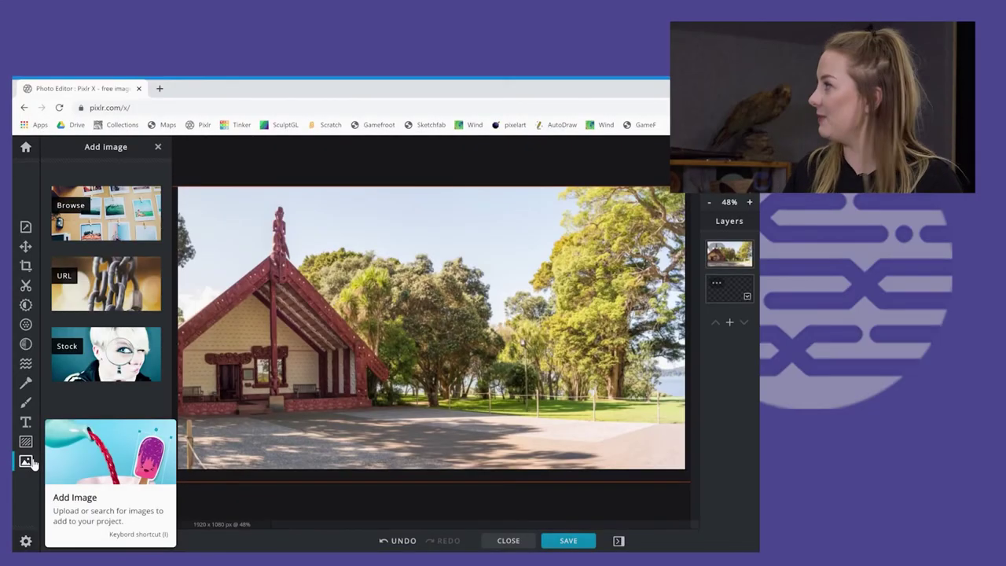
Add the photo of the baby in the bouncer seat as another layer in the current document
left_click(27, 461)
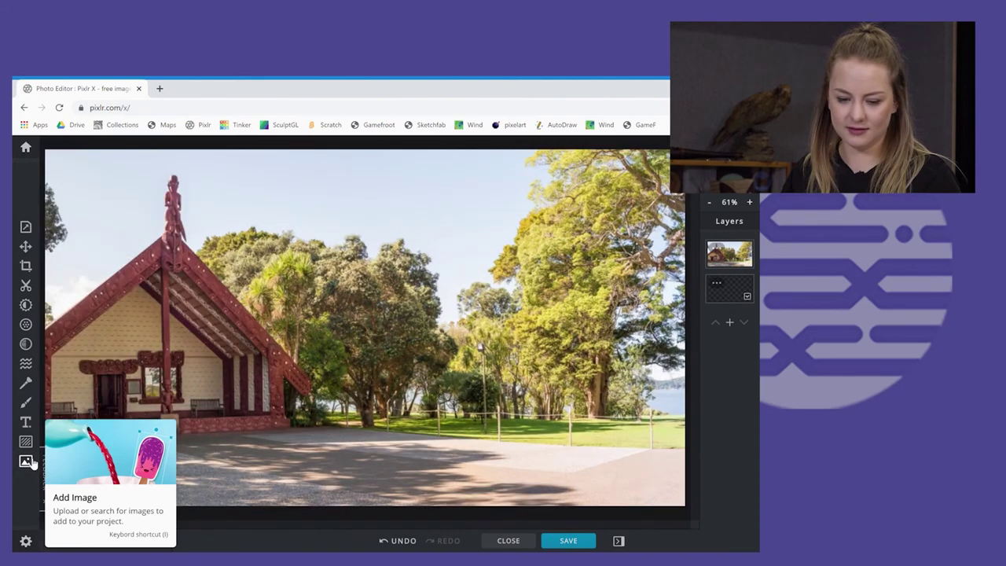
left_click(28, 462)
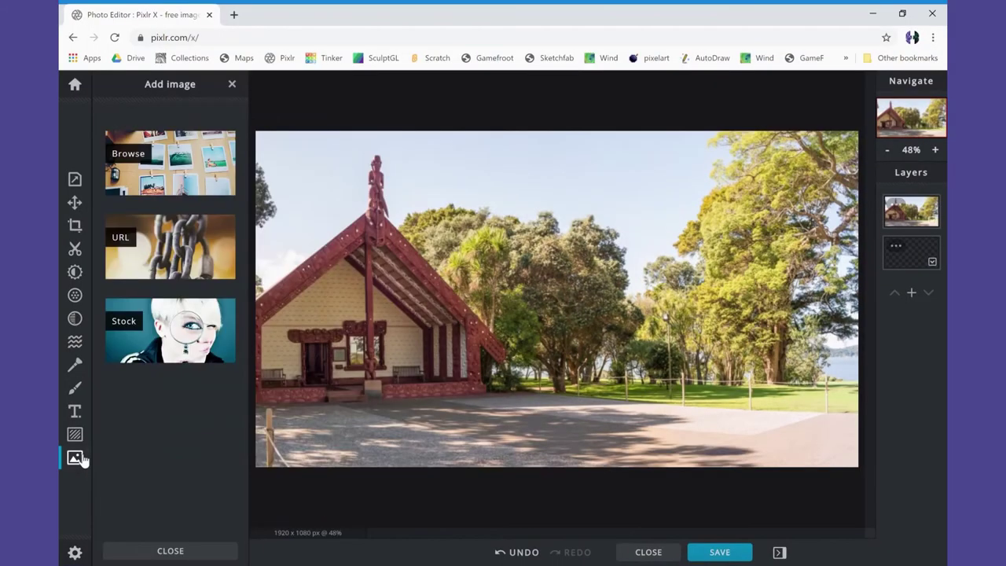
left_click(188, 159)
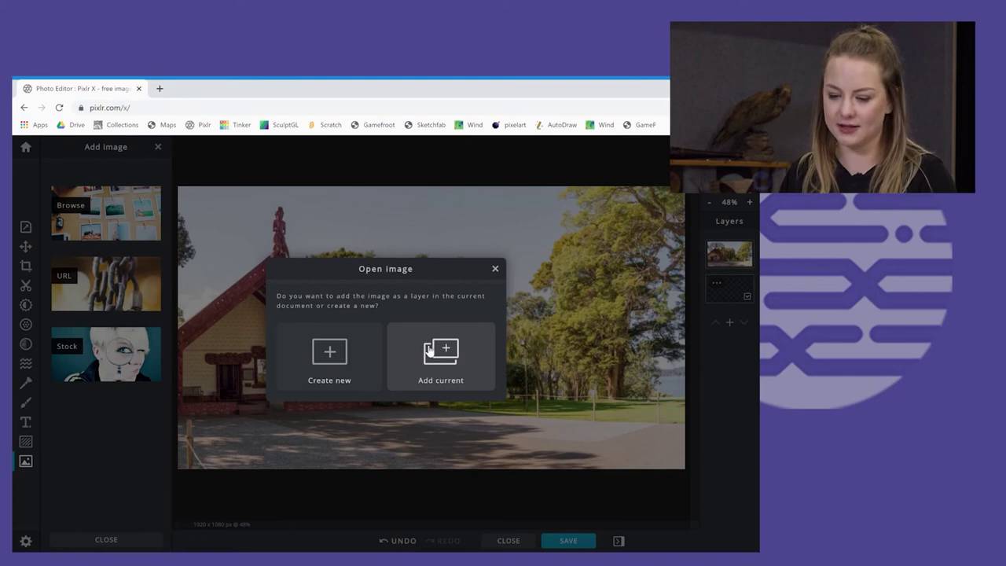
left_click(429, 351)
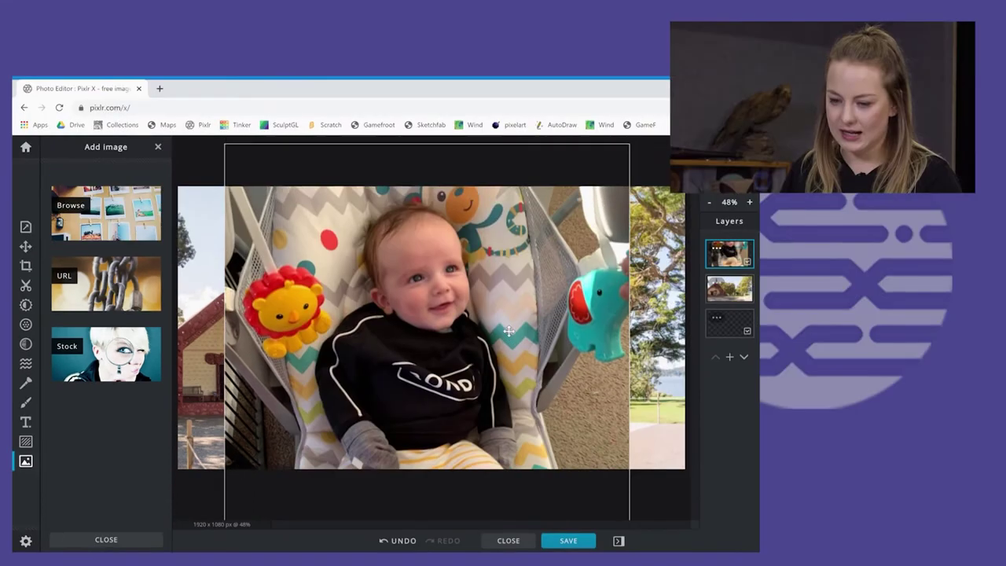
Shrink the baby photo and place it near the canvas centre, just beside the meeting house
left_click_drag(646, 236, 646, 265)
left_click_drag(506, 300, 496, 335)
left_click_drag(614, 206, 457, 313)
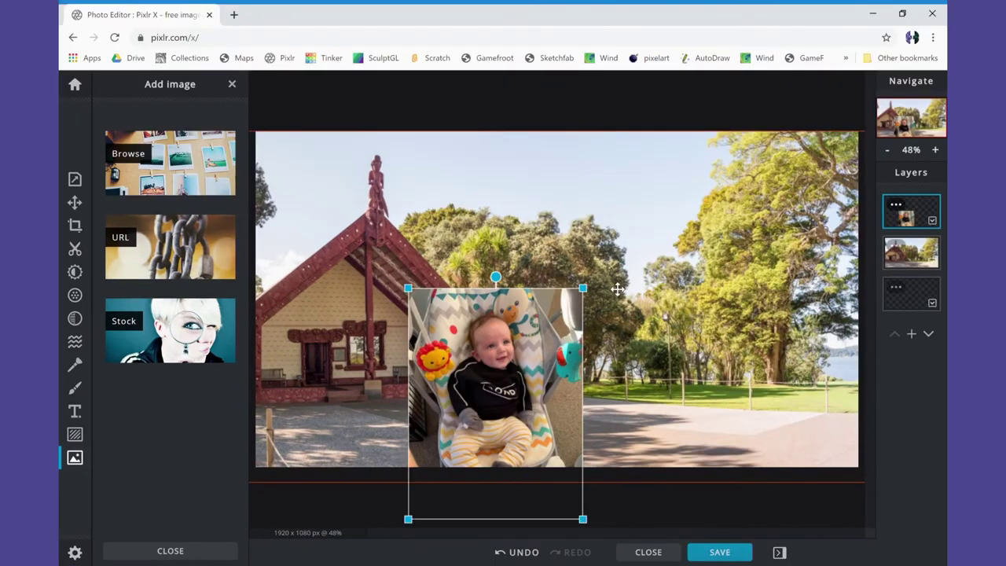
left_click_drag(554, 323, 595, 265)
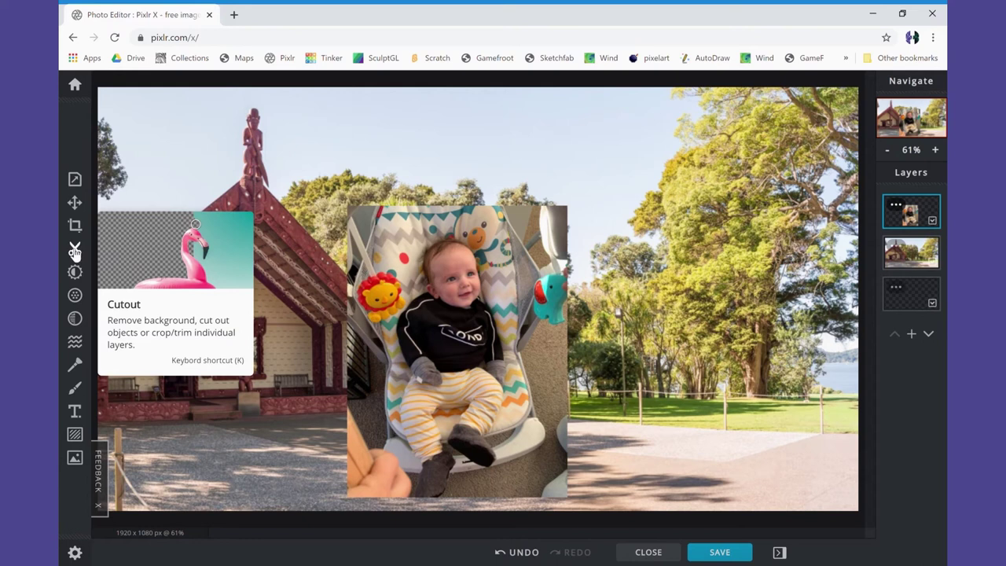
Remove the baby photo's upper-right corner with a rectangular cutout, and clear patches of its background with Magic Cutout
left_click(74, 250)
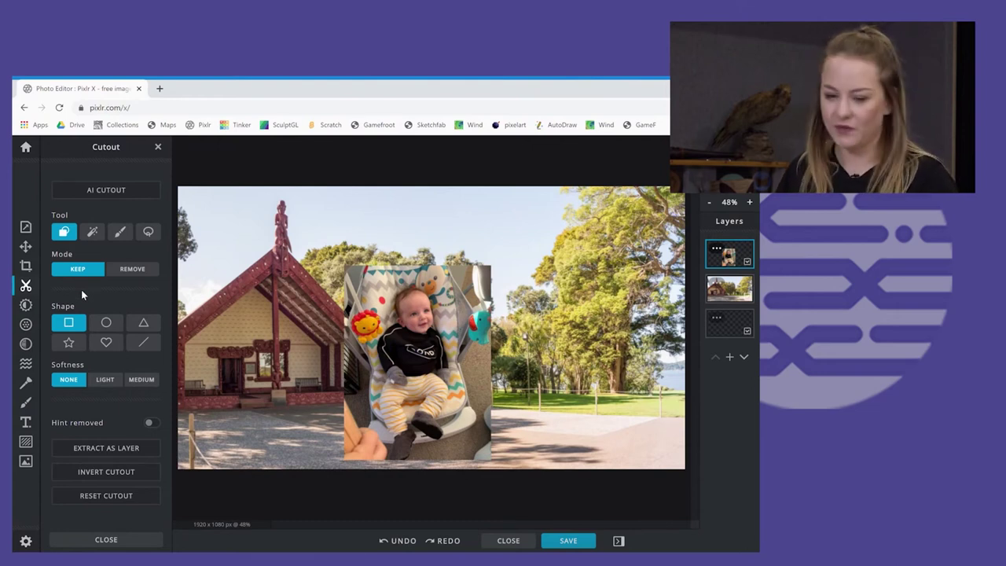
left_click(153, 270)
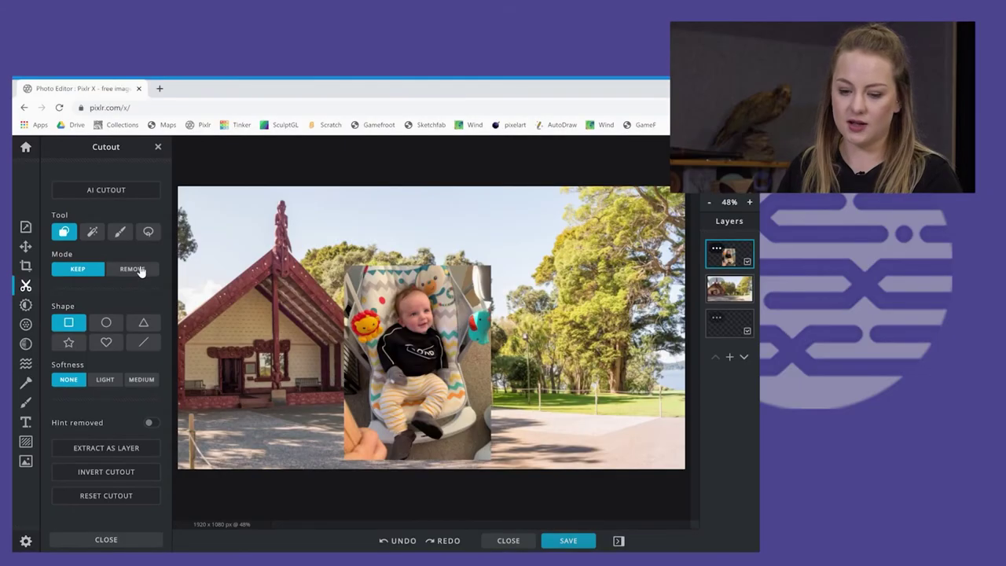
left_click(134, 269)
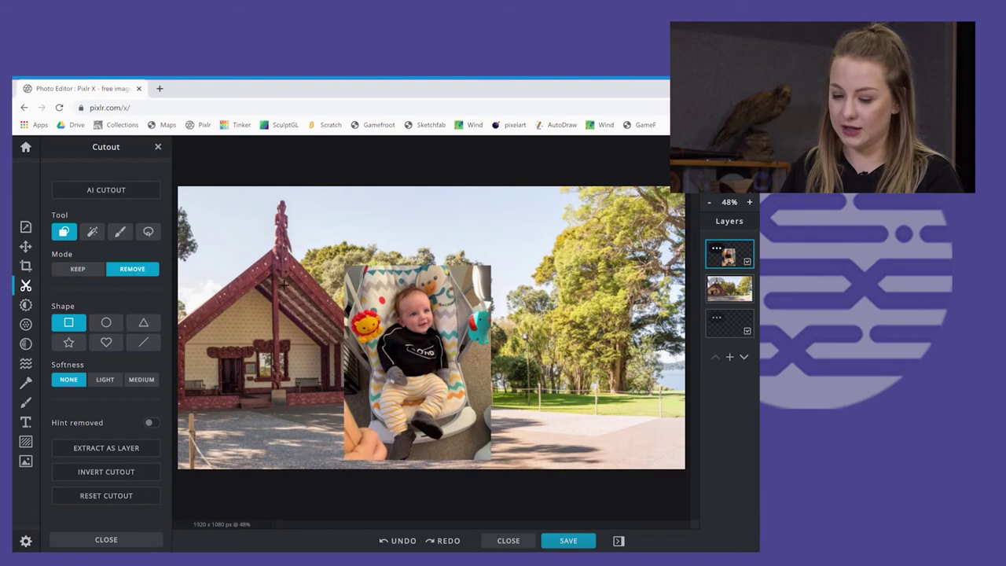
left_click_drag(468, 256, 526, 345)
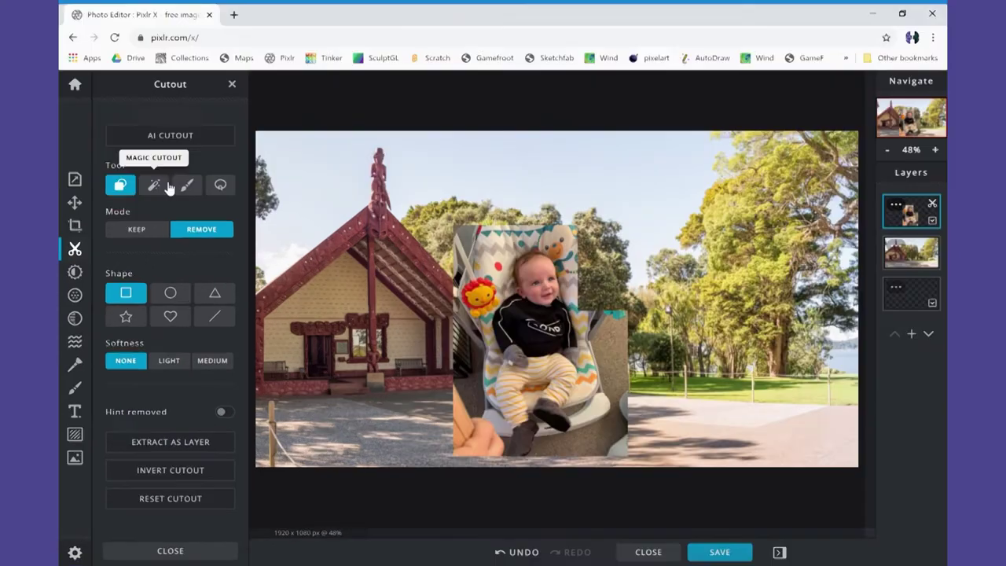
left_click(92, 231)
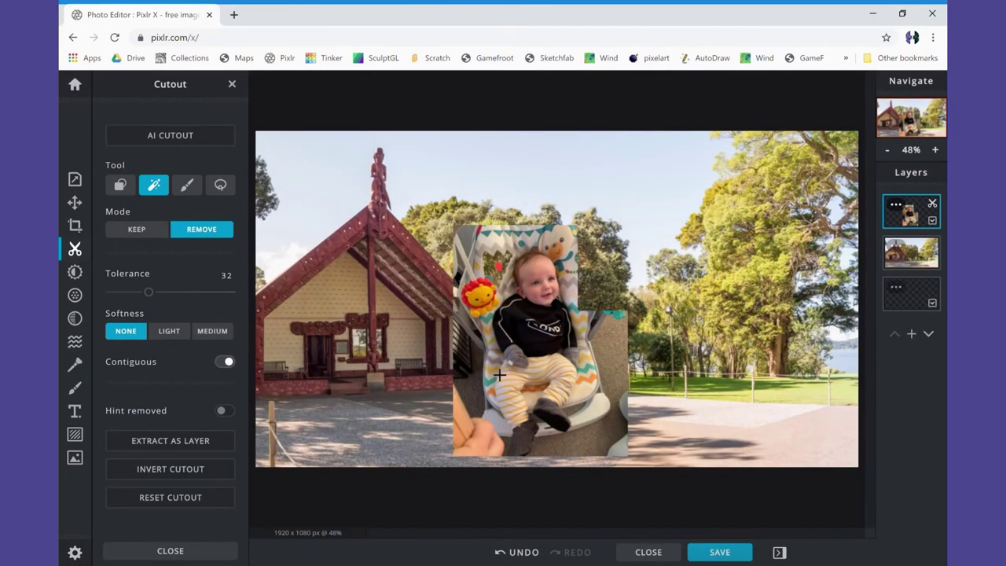
left_click(488, 394)
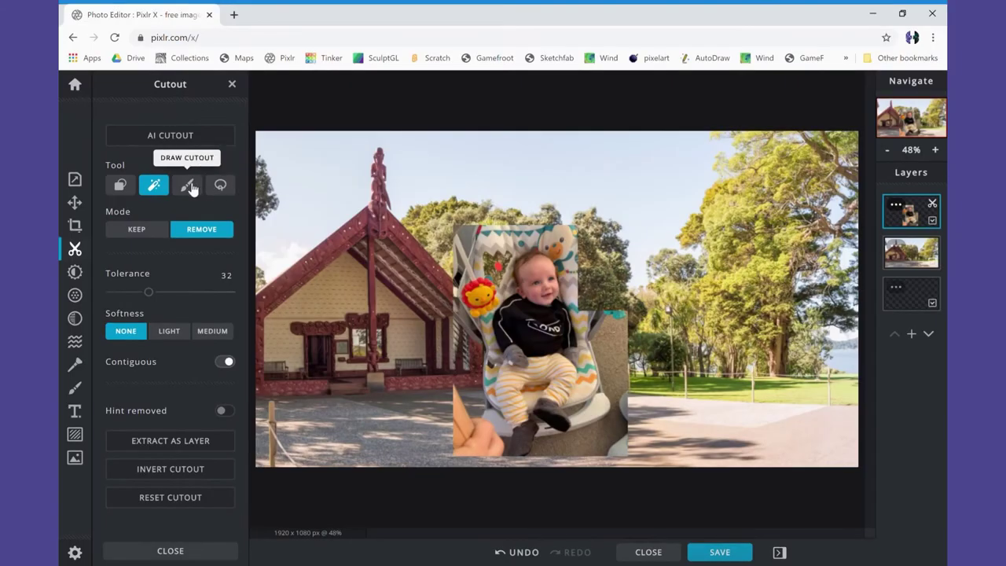
Erase the bouncer seat around the baby's head and down the left sleeve and leg with Draw Cutout, using a 50px brush at 50% softness
left_click(189, 187)
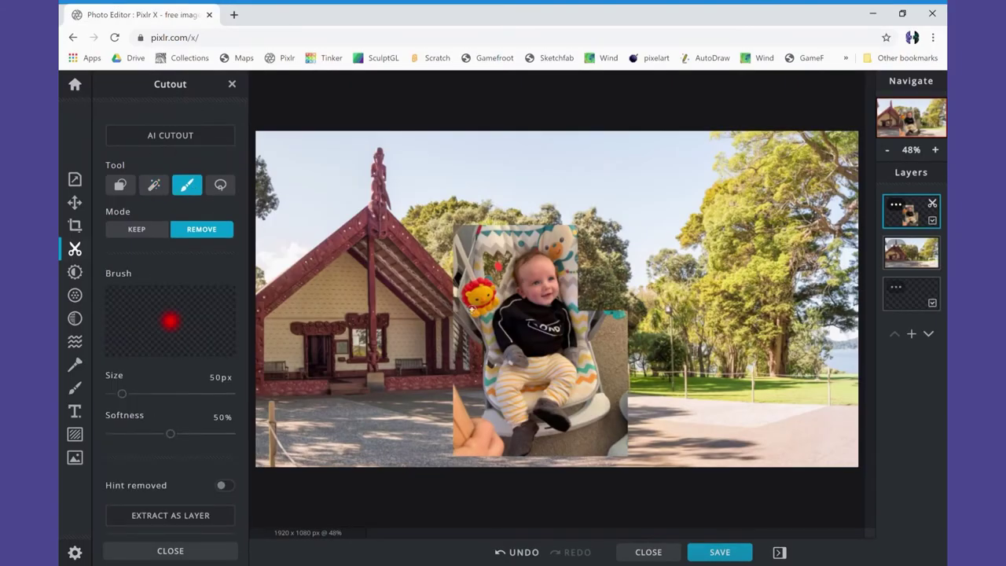
scroll(589, 378, "up", 5)
scroll(590, 378, "up", 3)
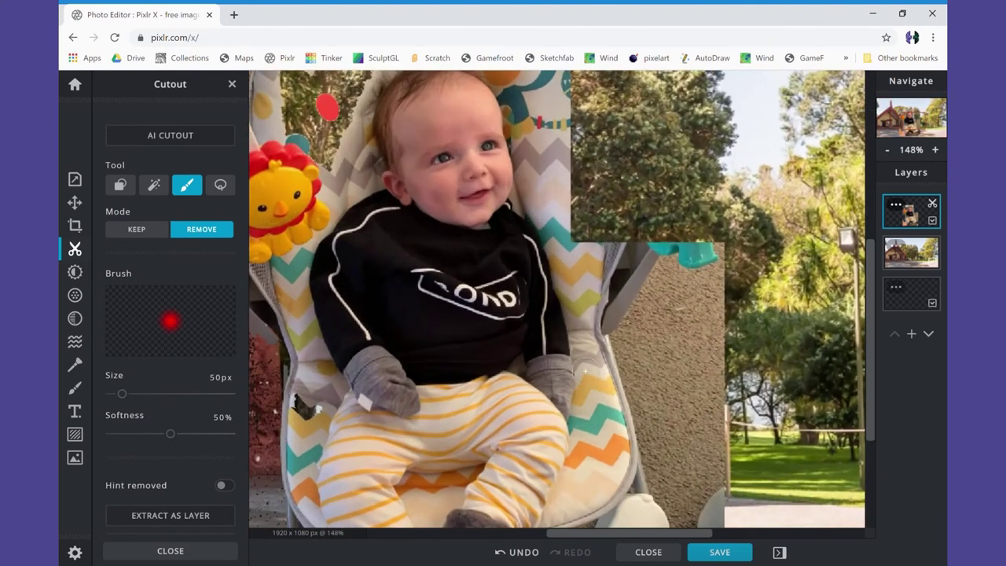
scroll(601, 347, "down", 5)
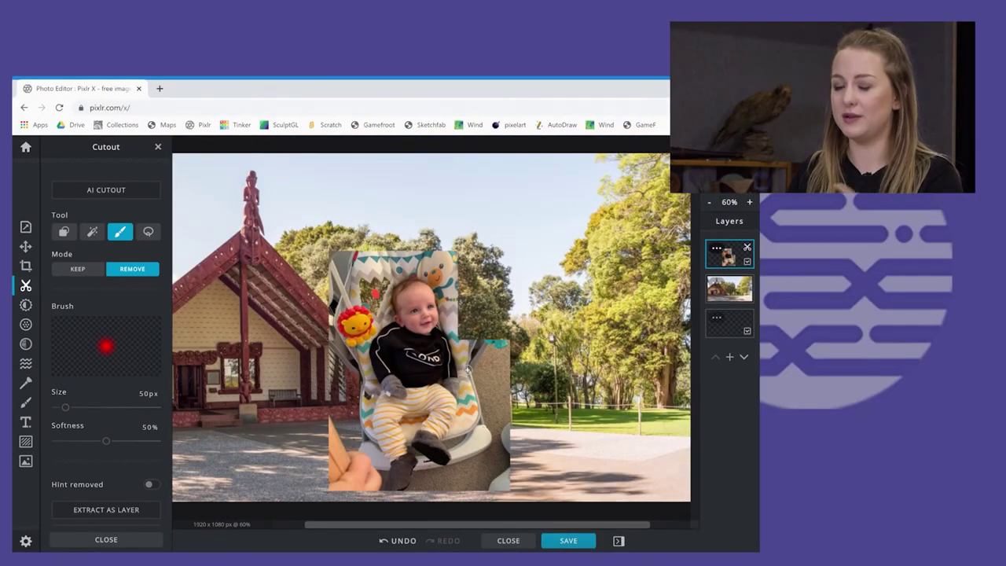
scroll(465, 366, "down", 1)
scroll(466, 366, "down", 3)
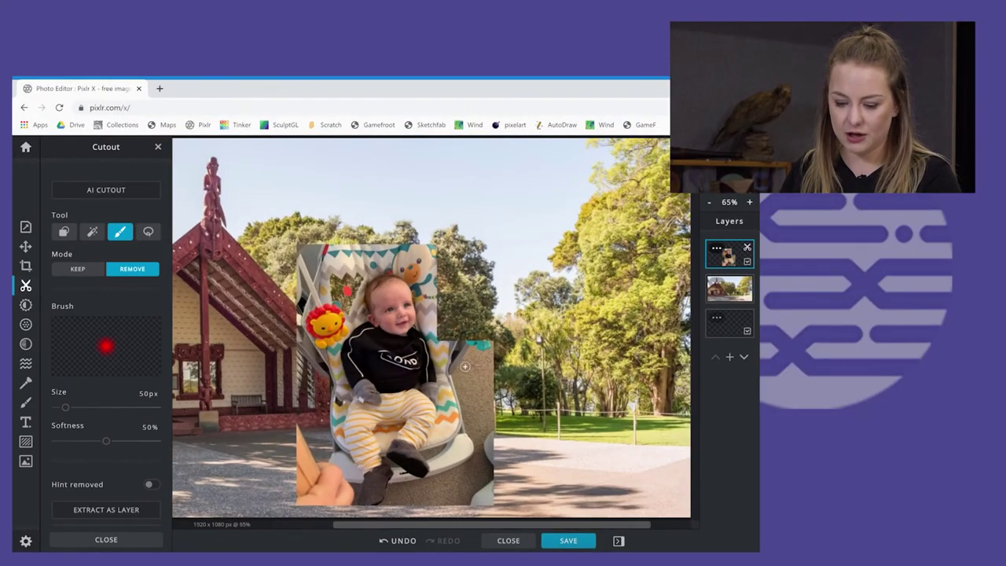
scroll(466, 366, "up", 3)
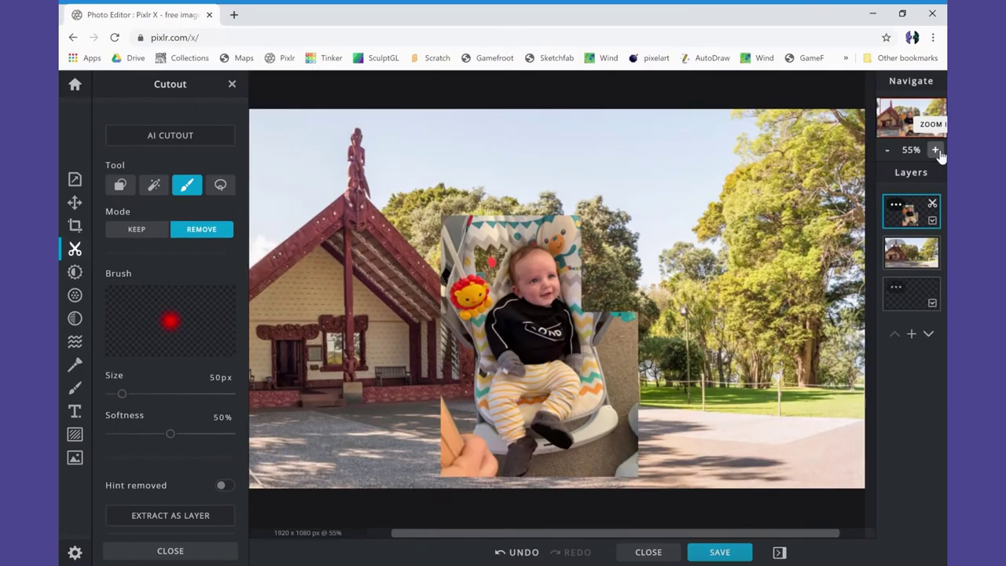
left_click(940, 153)
left_click(939, 154)
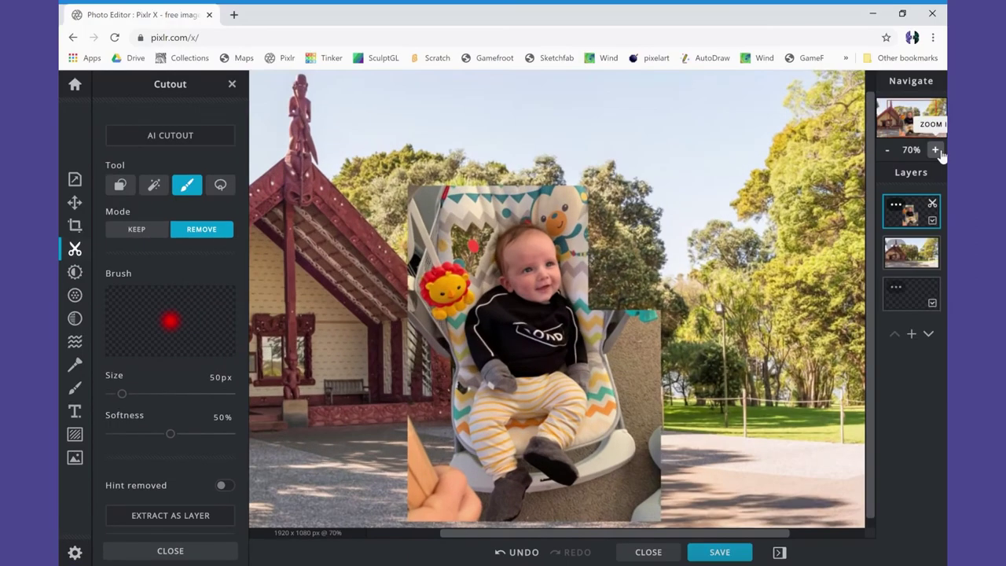
left_click(939, 154)
left_click(939, 153)
left_click(936, 151)
scroll(697, 277, "down", 1)
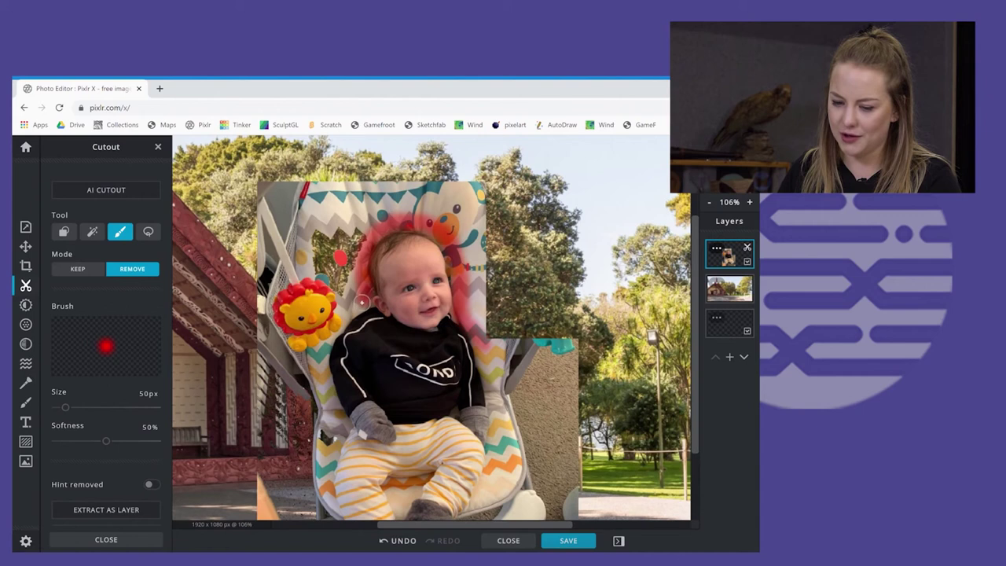
mouse_move(324, 342)
left_mouse_down()
mouse_move(342, 429)
mouse_move(324, 381)
mouse_move(340, 431)
mouse_move(327, 503)
left_mouse_up()
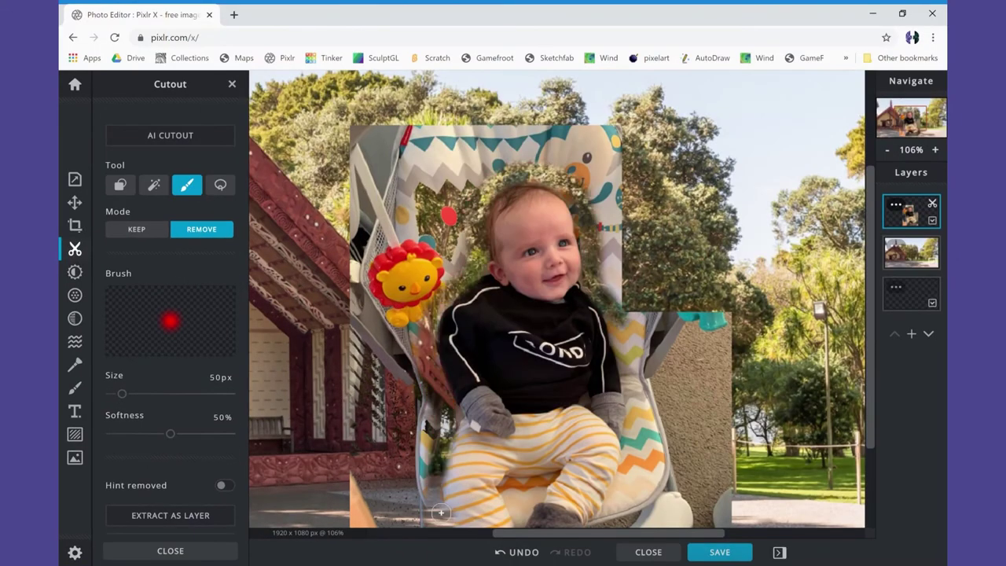
Erase the bouncer base and part of the hand along the outer edge of the baby's left-hand lower leg and shoe
scroll(777, 179, "down", 1)
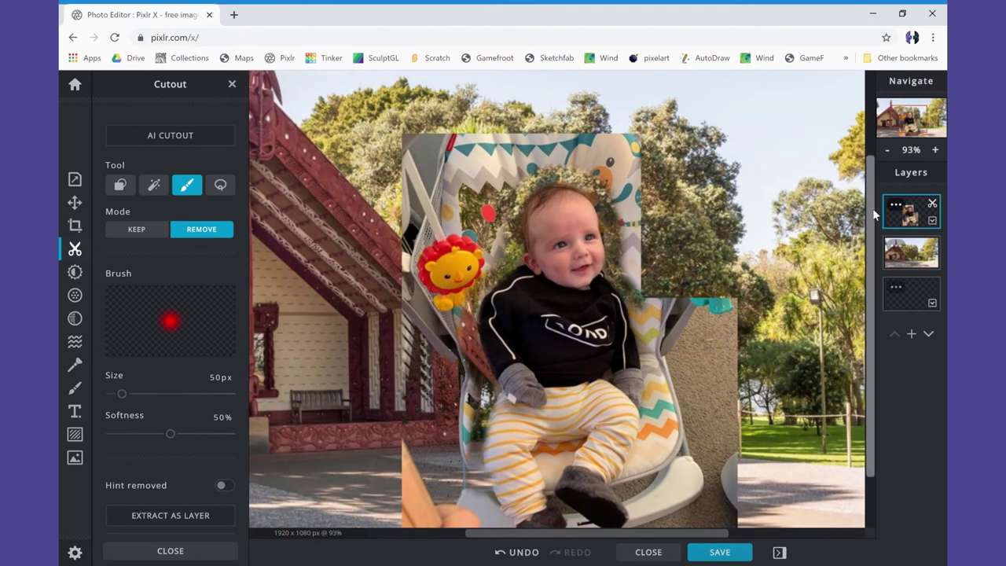
left_click_drag(871, 214, 871, 276)
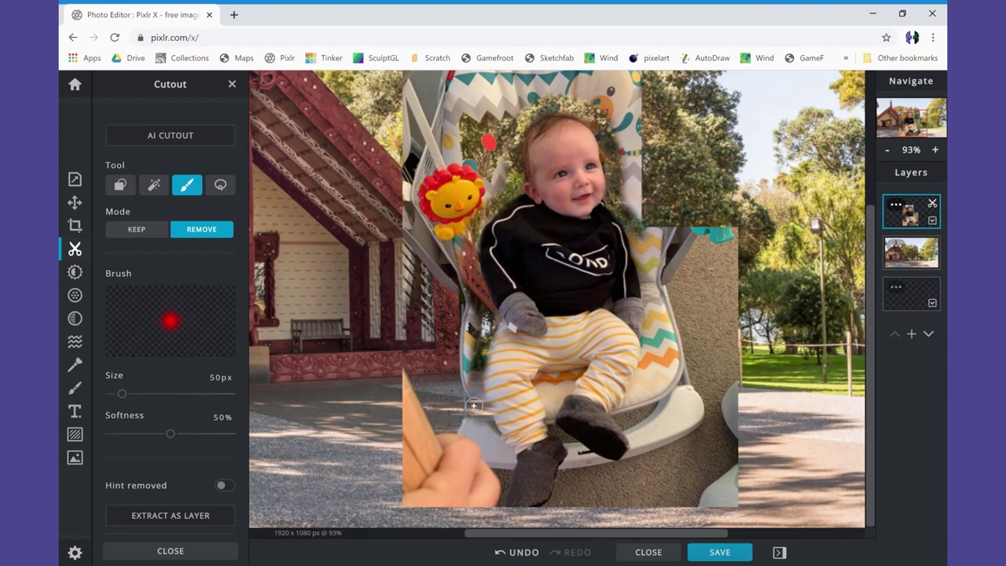
scroll(474, 406, "up", 4)
left_click_drag(871, 329, 872, 386)
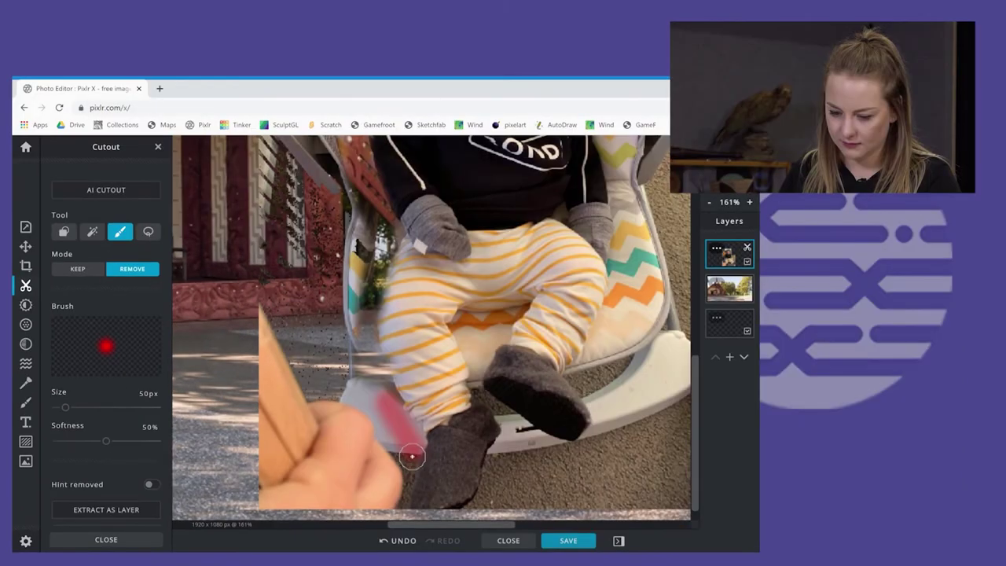
left_click_drag(397, 500, 395, 503)
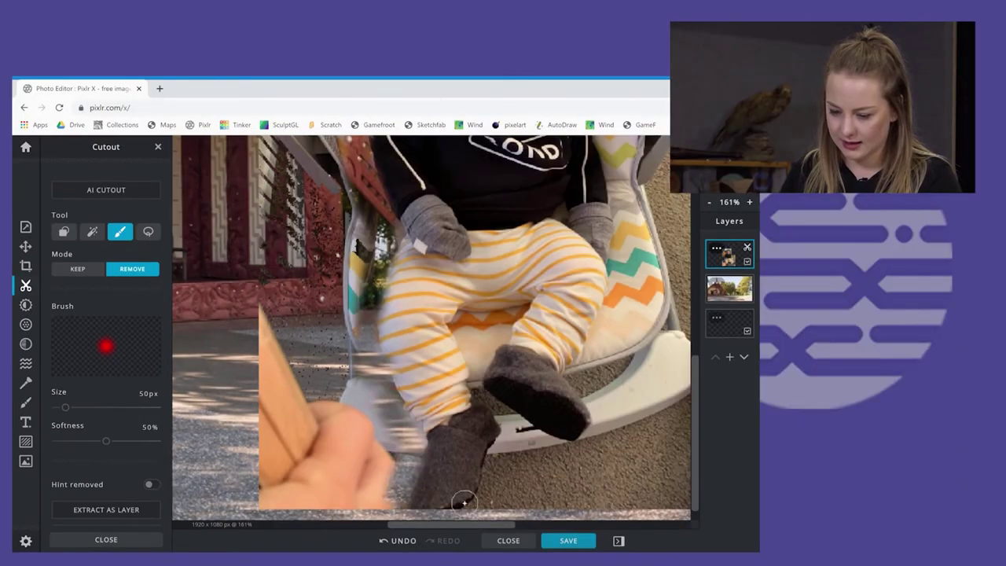
Erase the seat and ground between the shoes and up the right-hand edge of the baby's leg, mitten and sleeve
left_click_drag(484, 503, 492, 479)
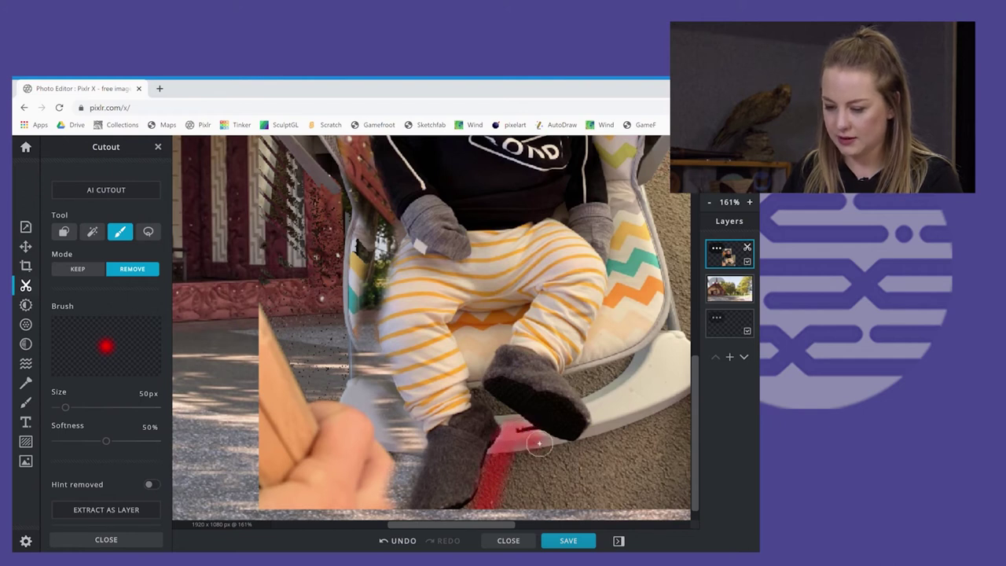
mouse_move(598, 435)
left_mouse_down()
mouse_move(599, 403)
mouse_move(578, 376)
mouse_move(617, 257)
left_mouse_up()
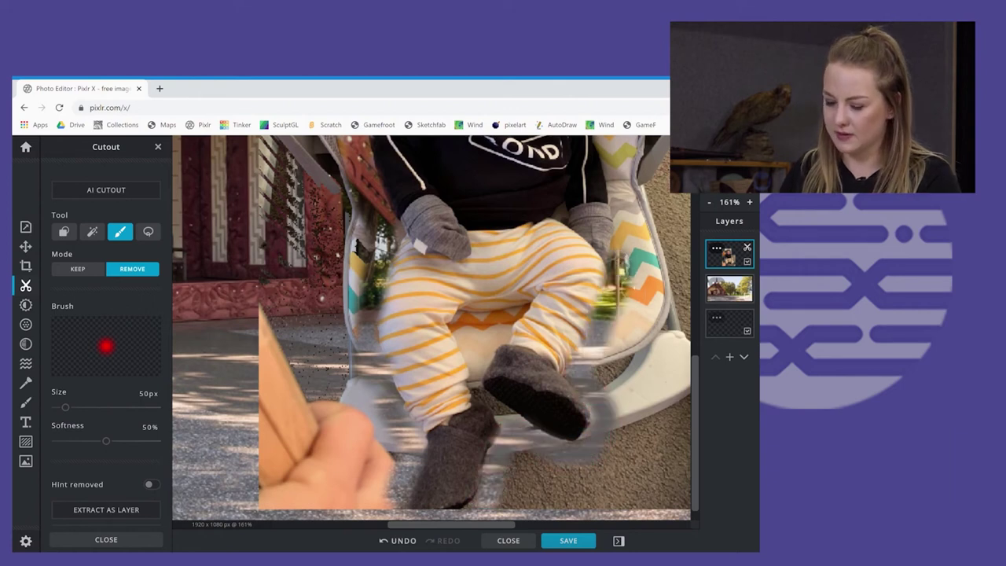
scroll(696, 400, "up", 5)
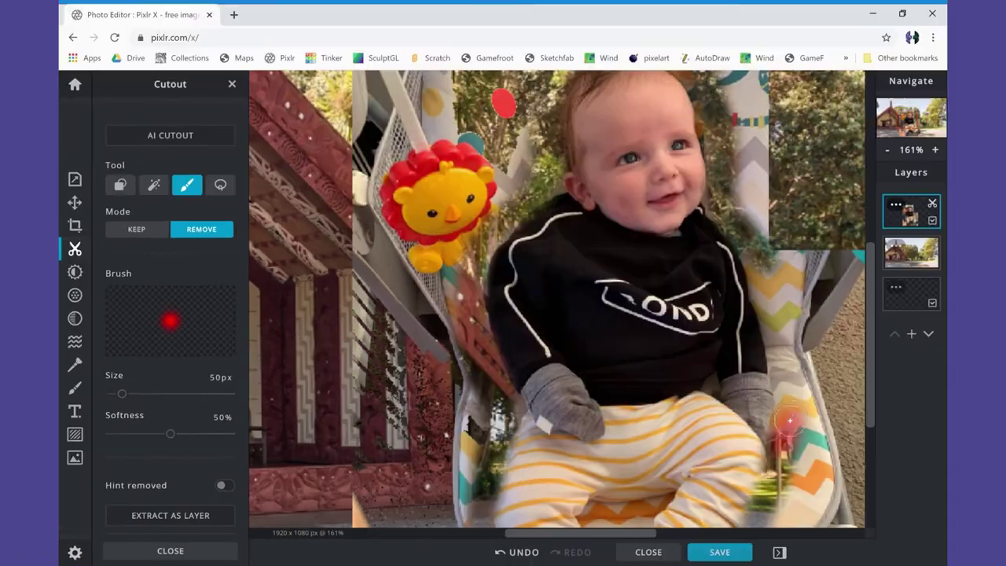
left_click_drag(626, 446, 630, 410)
left_click_drag(791, 376, 761, 233)
Set the cutout brush to 24px with 48% softness and brush away background to the right of the baby's face
scroll(790, 235, "down", 3)
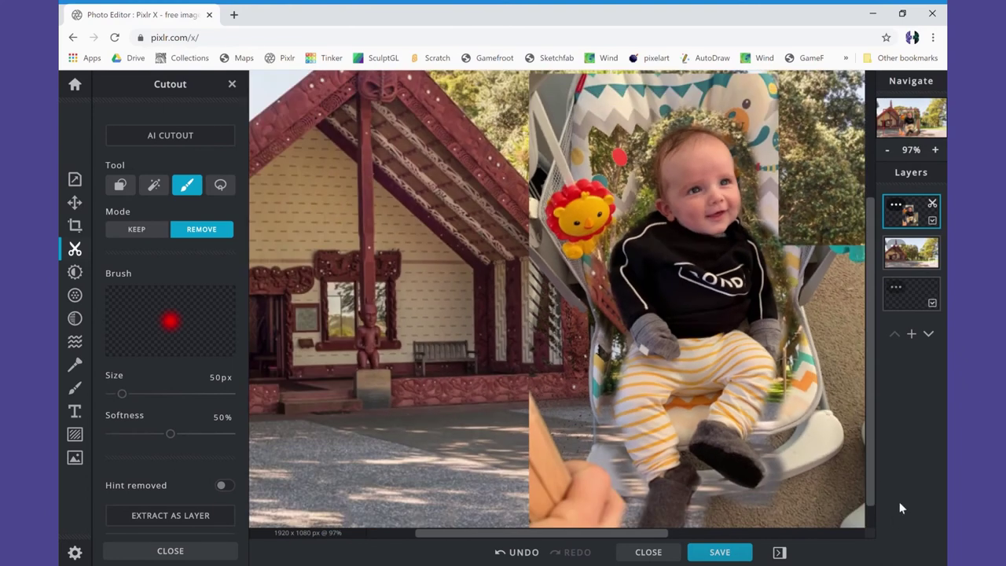
left_click_drag(870, 480, 870, 504)
left_click_drag(663, 535, 741, 535)
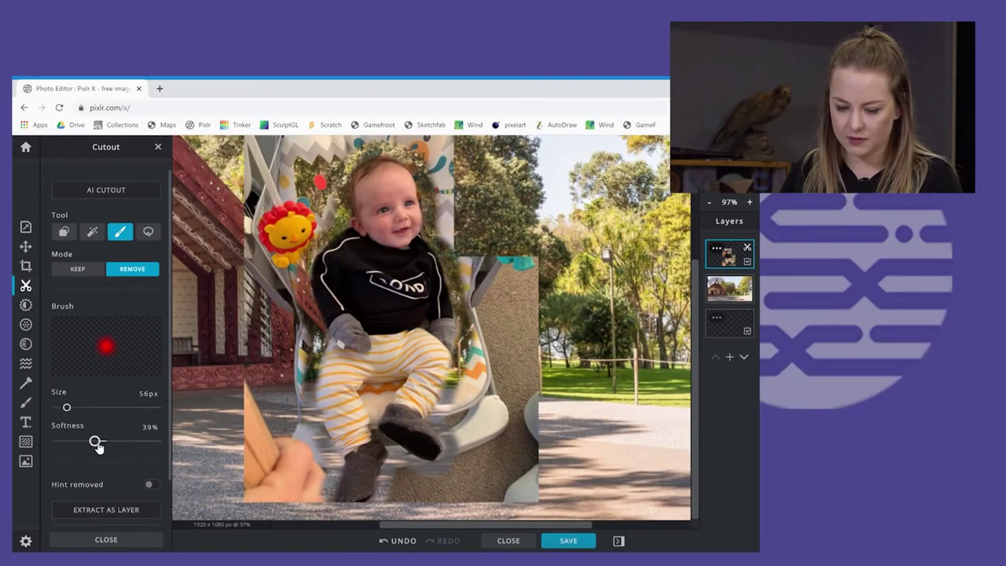
left_click_drag(128, 447, 105, 445)
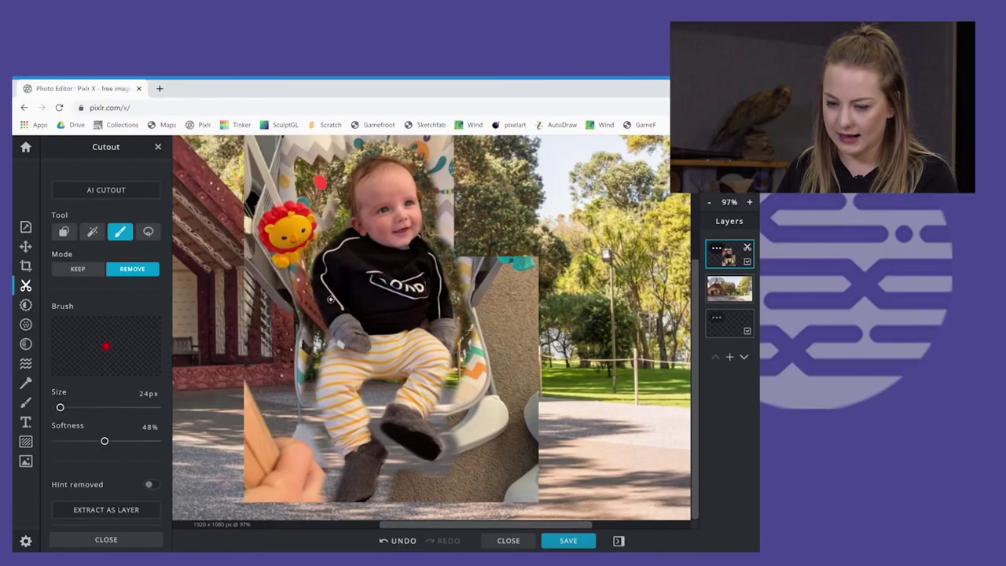
scroll(275, 289, "up", 2)
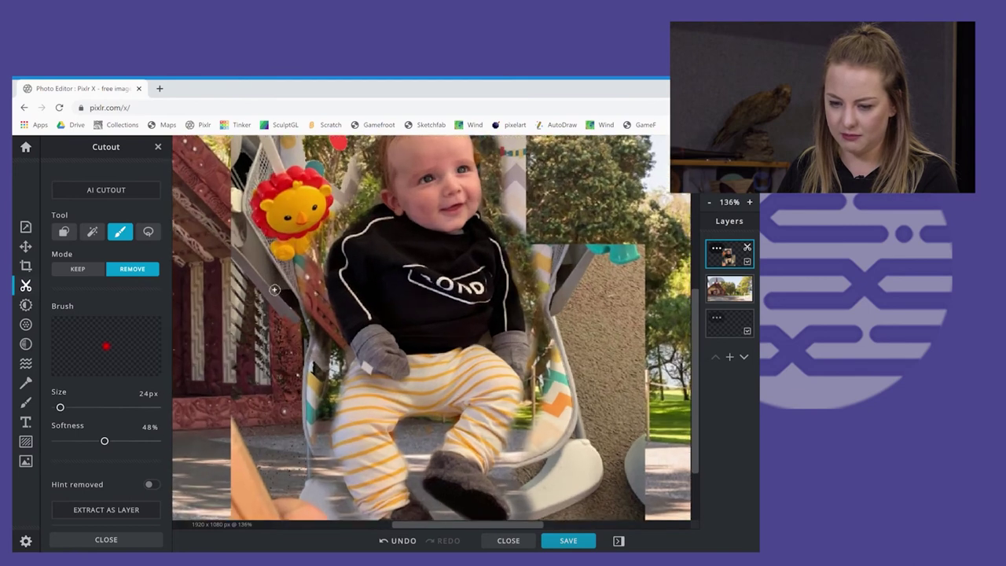
scroll(274, 289, "down", 3)
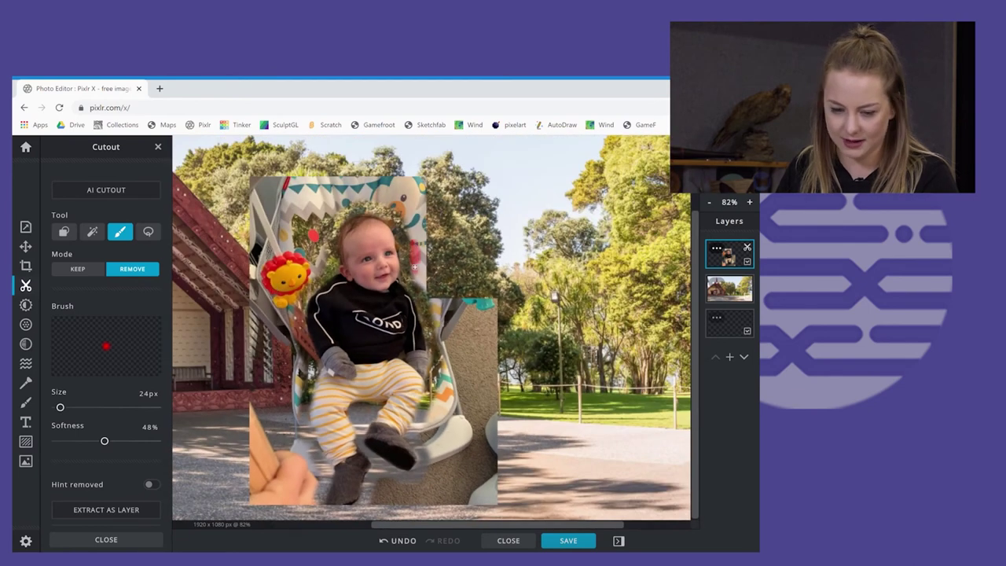
Enlarge the cutout brush to 159px and erase the wall and seat remnants to the right of the baby
left_click_drag(71, 408, 85, 406)
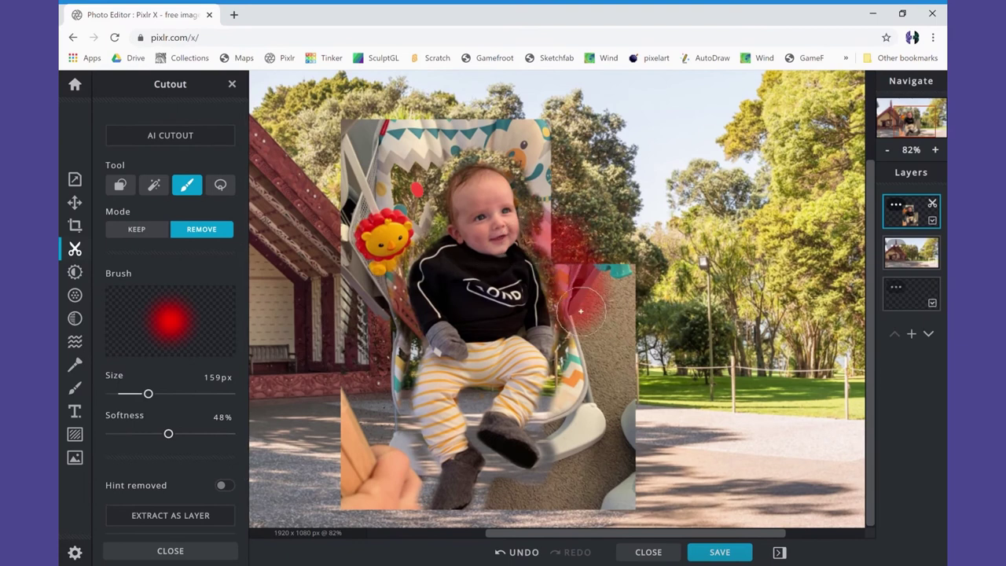
left_click_drag(629, 307, 630, 378)
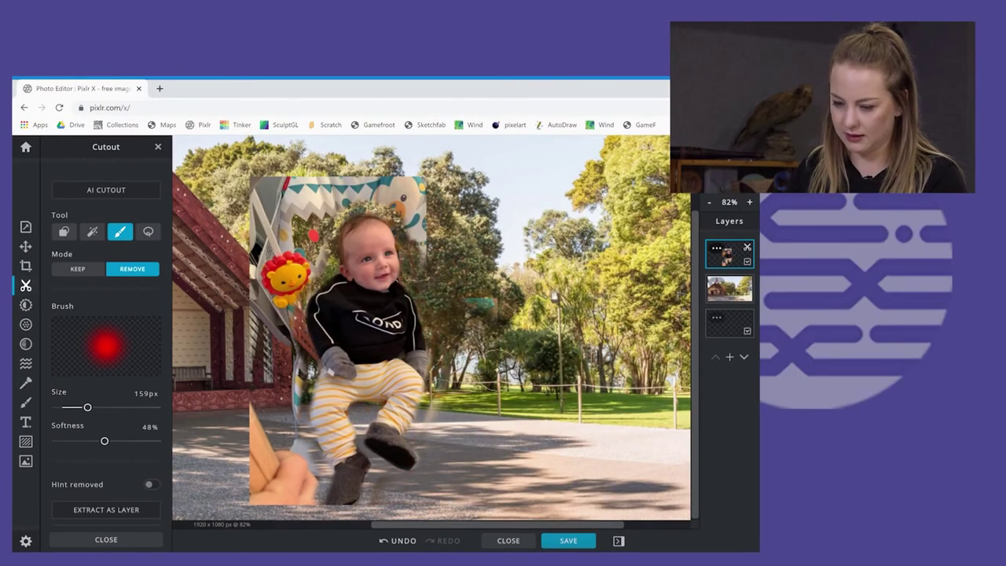
left_click_drag(627, 358, 627, 269)
Erase the remaining bouncer seat, lion toy and adult hand above and to the left of the baby
left_click_drag(431, 253, 412, 192)
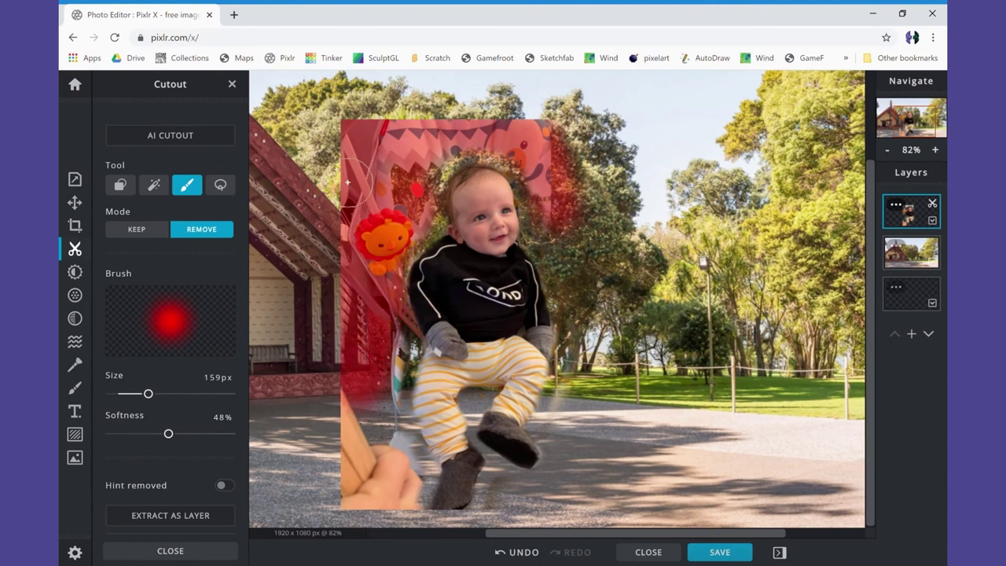
left_click_drag(348, 183, 393, 269)
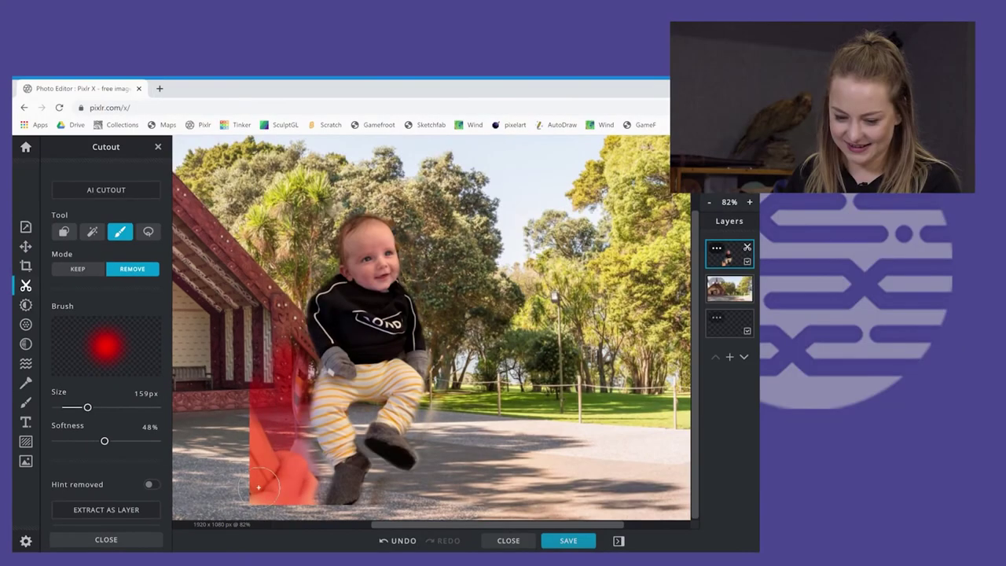
left_click_drag(261, 405, 258, 404)
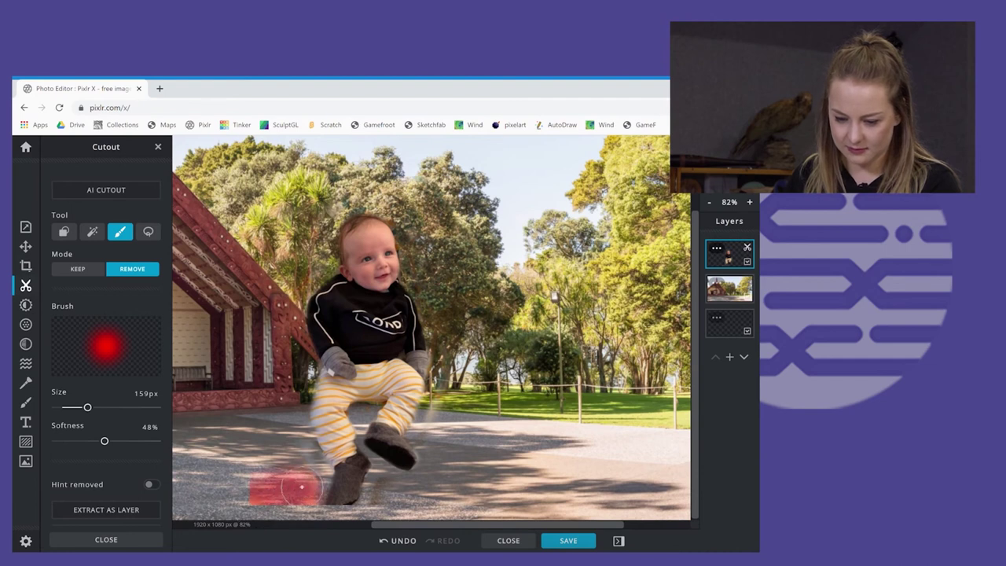
left_click_drag(273, 408, 272, 403)
left_click_drag(291, 295, 318, 193)
left_click_drag(397, 184, 434, 190)
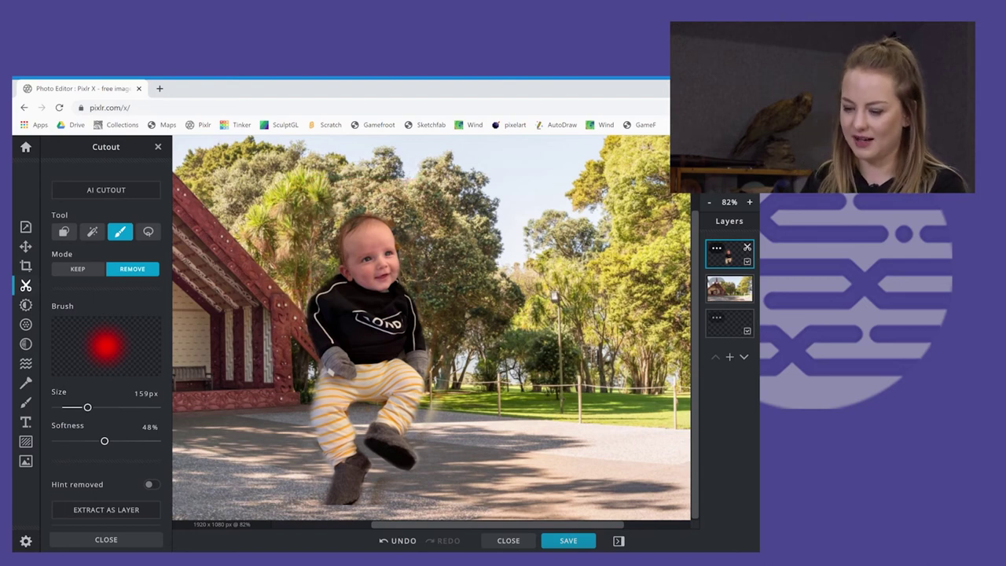
Shrink the baby cutout to 399 x 532 and move it to the right side of the scene, at top 472 and left 1365
scroll(544, 389, "down", 5)
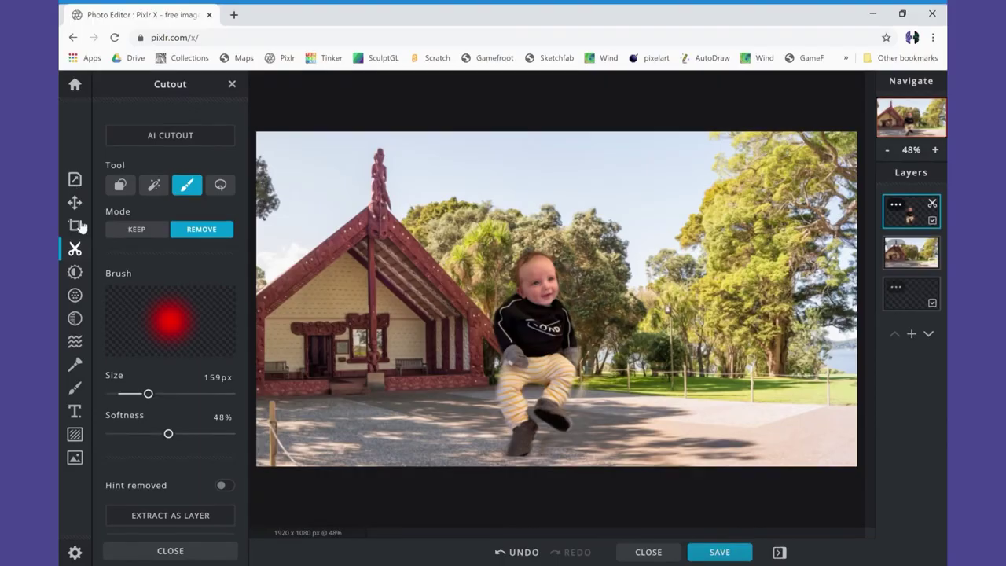
left_click(75, 203)
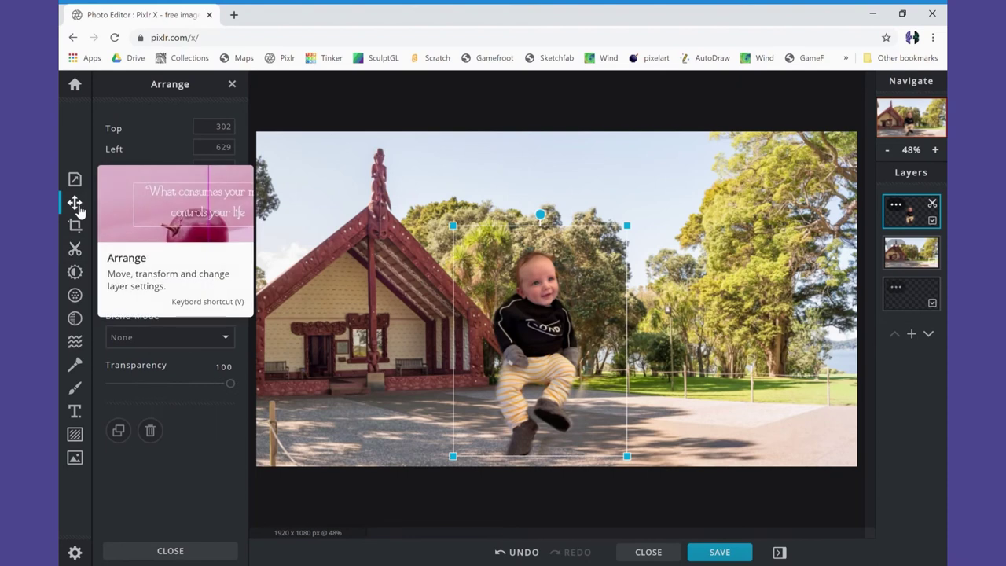
left_click_drag(565, 315, 741, 314)
left_click_drag(805, 228, 754, 290)
left_click_drag(713, 372, 766, 344)
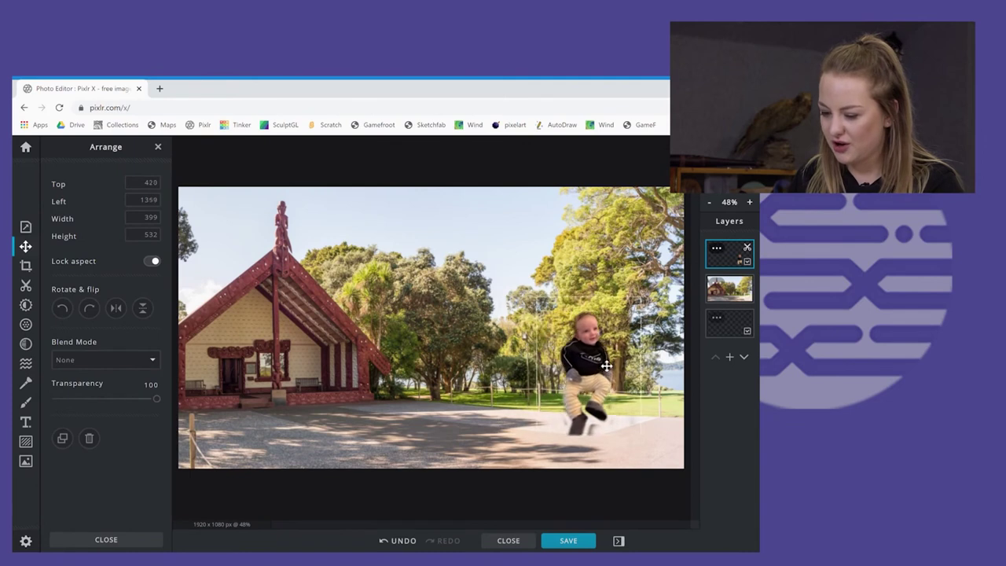
left_click_drag(607, 366, 598, 378)
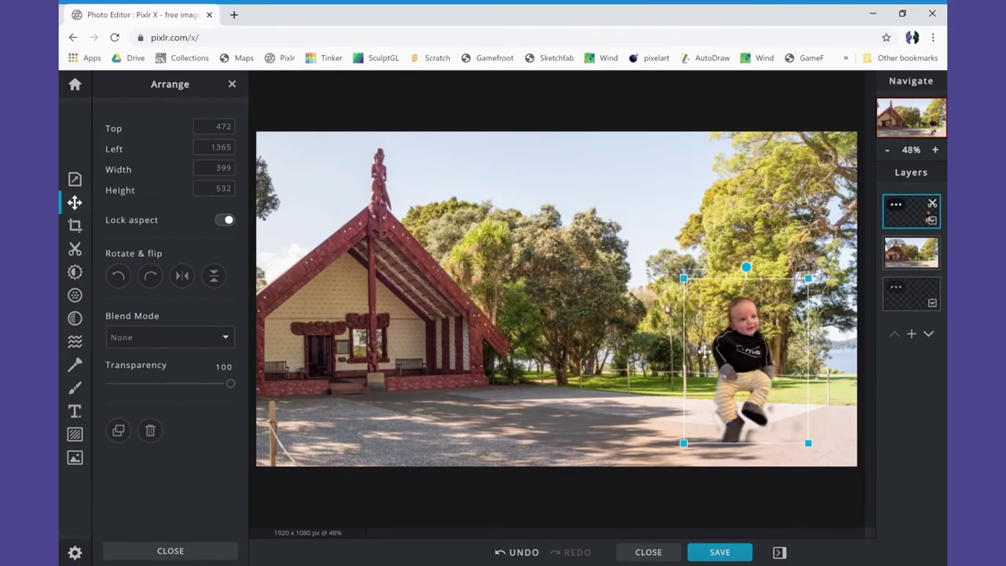
Shrink the baby cutout to 351 x 468 and place it lower on the paving, at about top 568 and left 1406
left_click_drag(750, 368, 753, 385)
left_click_drag(813, 309, 795, 310)
left_click_drag(753, 372, 764, 368)
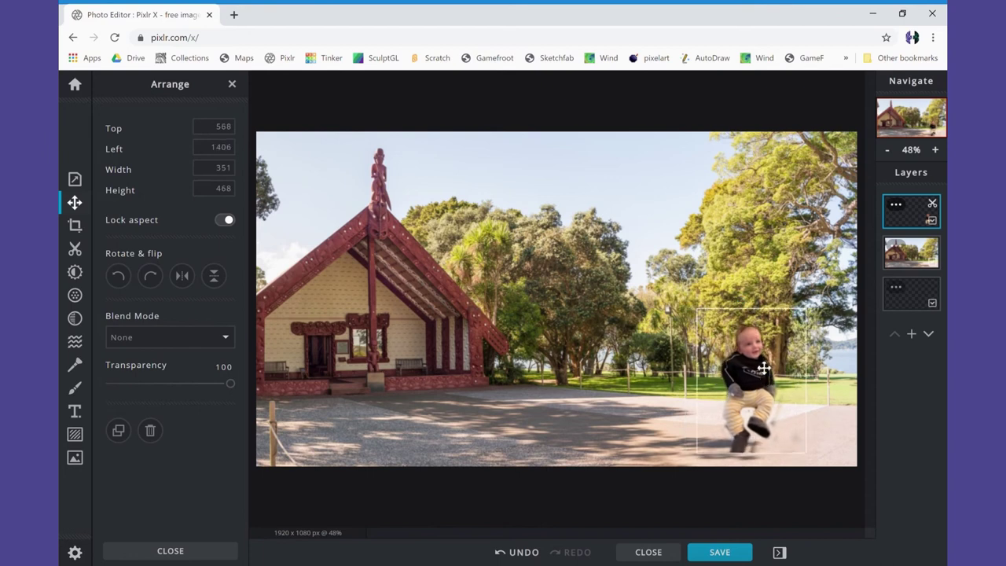
Tilt the baby cutout slightly clockwise, place it at top 598 and left 1421, and deselect it
left_click_drag(760, 304, 774, 304)
left_click_drag(774, 383, 778, 391)
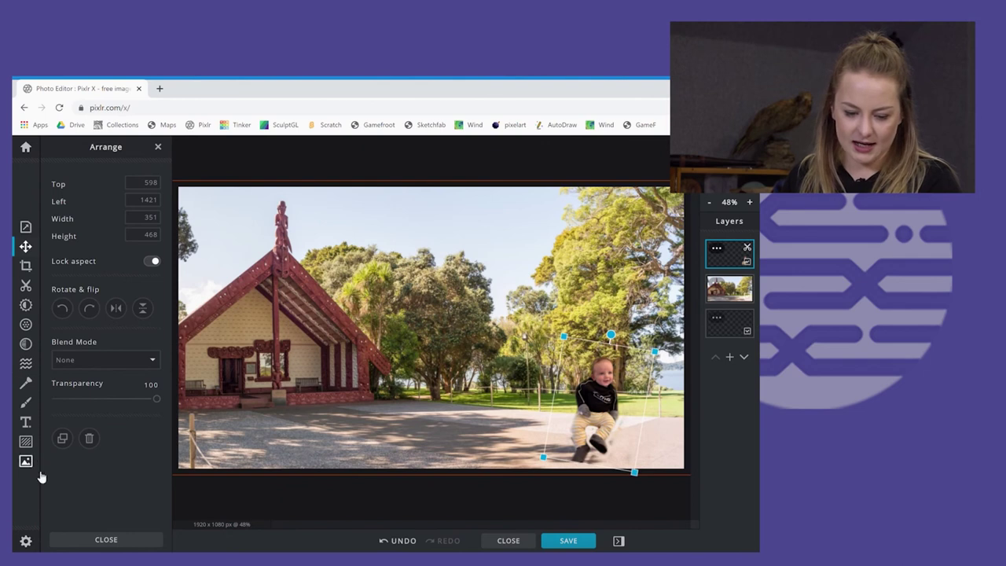
left_click(216, 503)
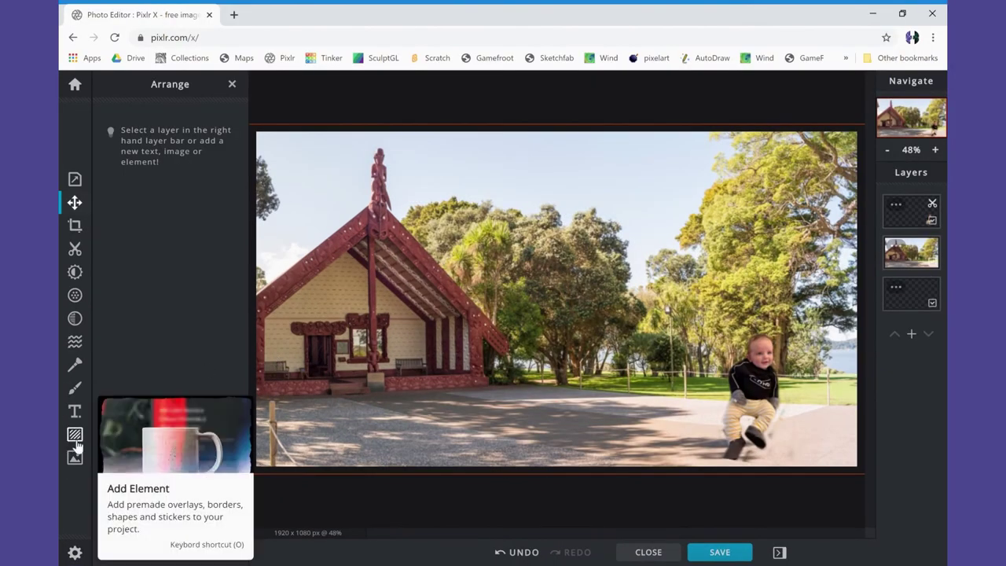
Open the premade element categories and view the baby cutout up close
left_click(74, 436)
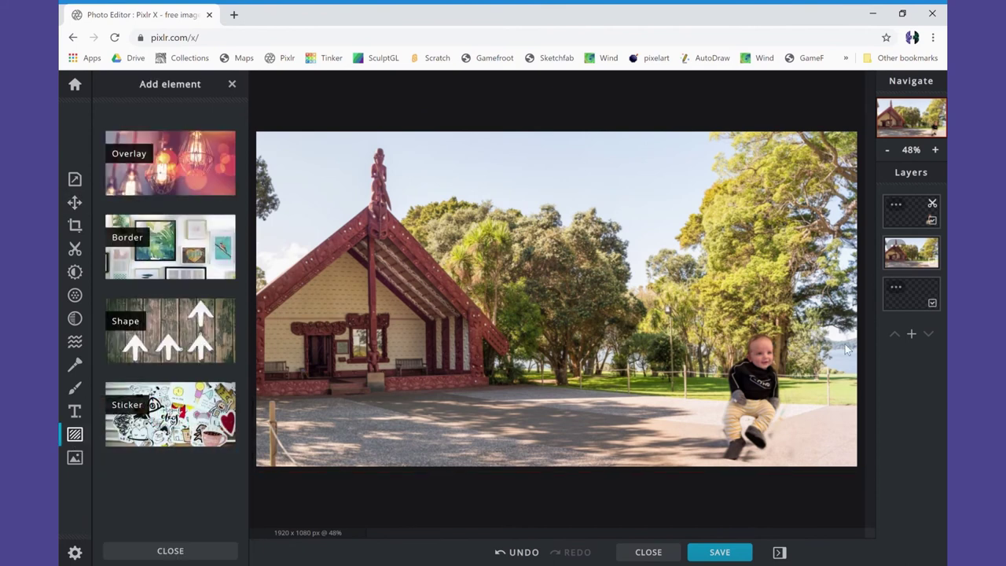
scroll(847, 350, "up", 5)
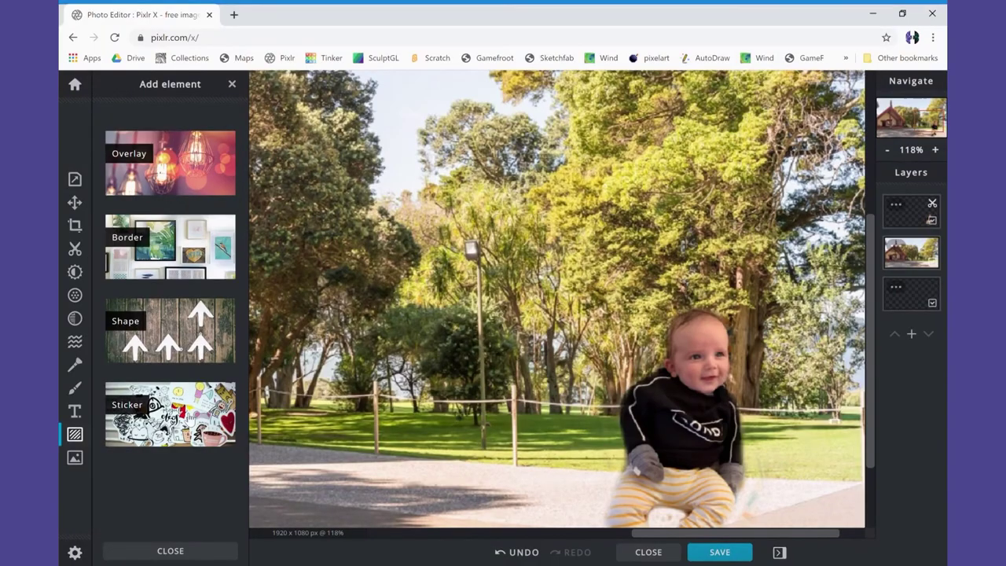
Browse the sticker categories and open the Accessories collection
left_click(183, 422)
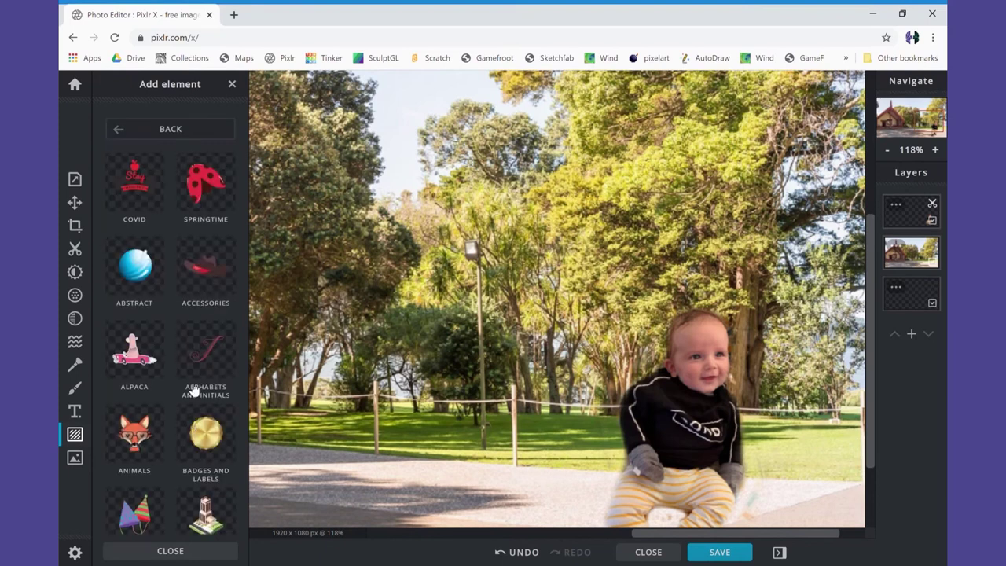
scroll(180, 283, "down", 3)
scroll(174, 288, "up", 2)
scroll(173, 281, "up", 1)
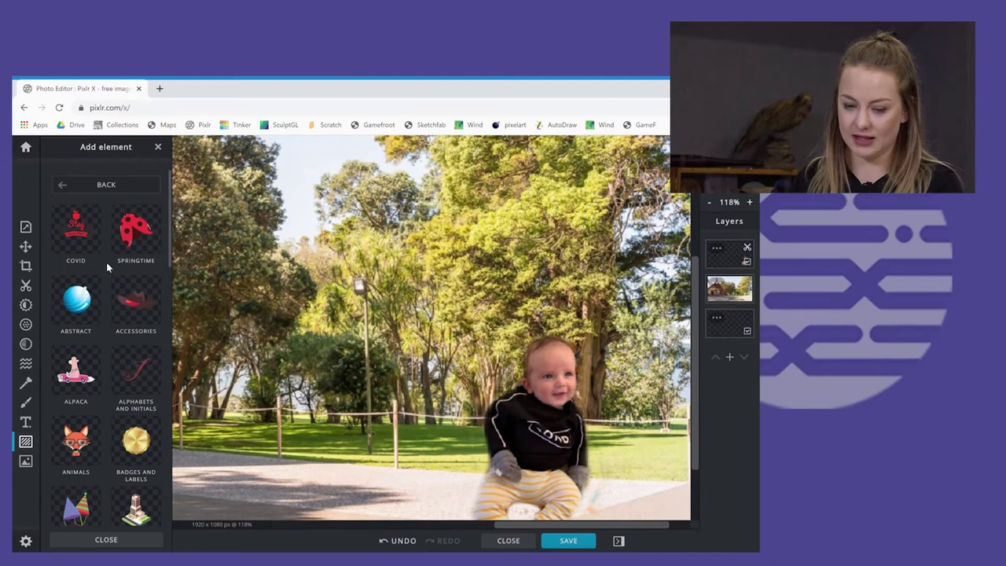
scroll(102, 312, "down", 2)
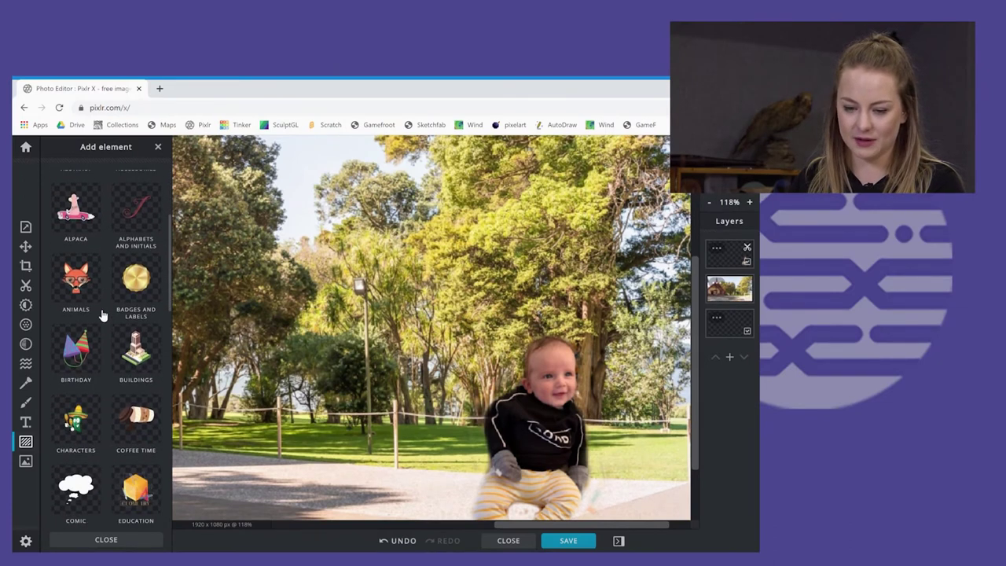
scroll(102, 314, "down", 2)
scroll(99, 308, "up", 5)
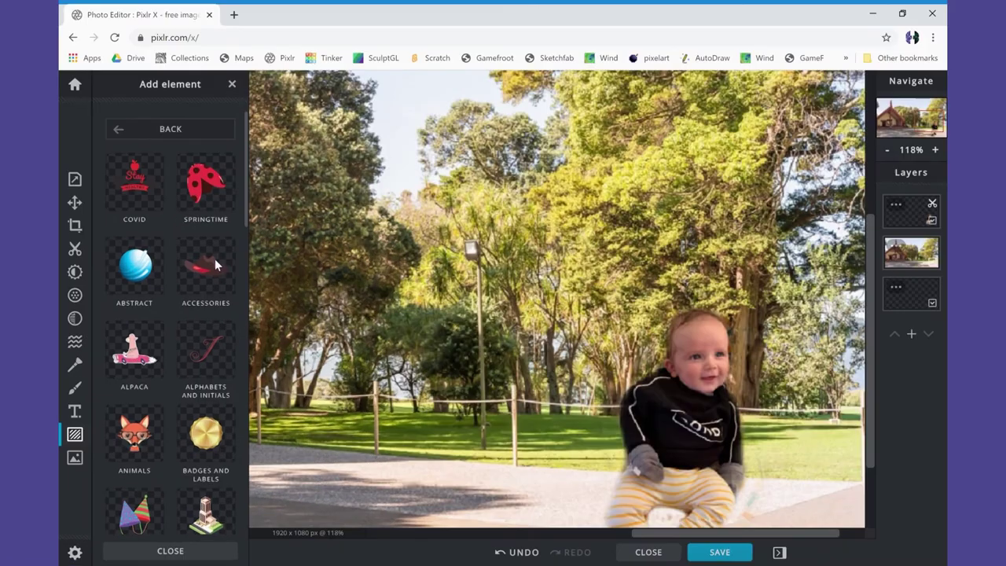
left_click(216, 261)
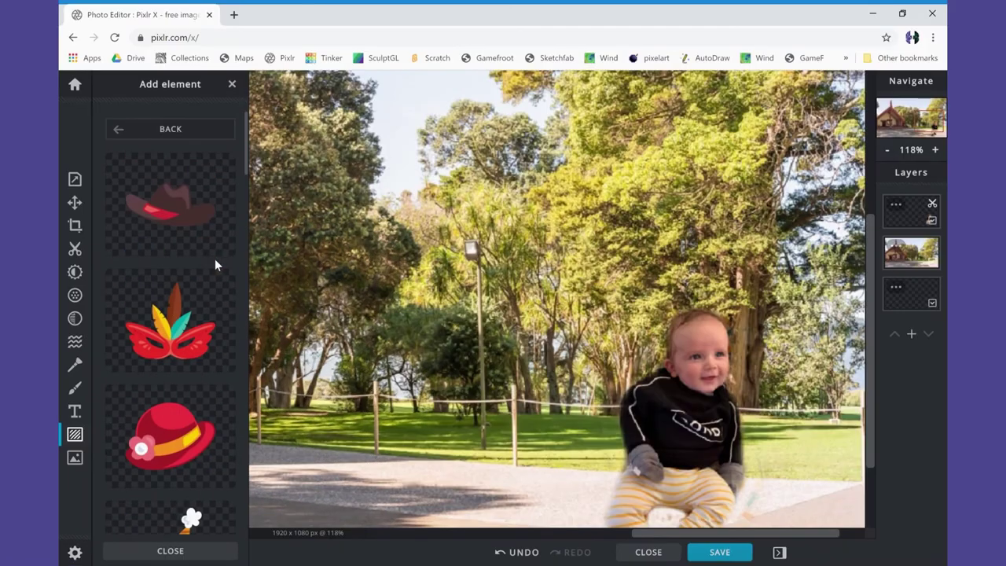
Find the monocle-and-moustache sticker among the accessories and add it to the scene
scroll(207, 248, "down", 2)
scroll(209, 248, "down", 5)
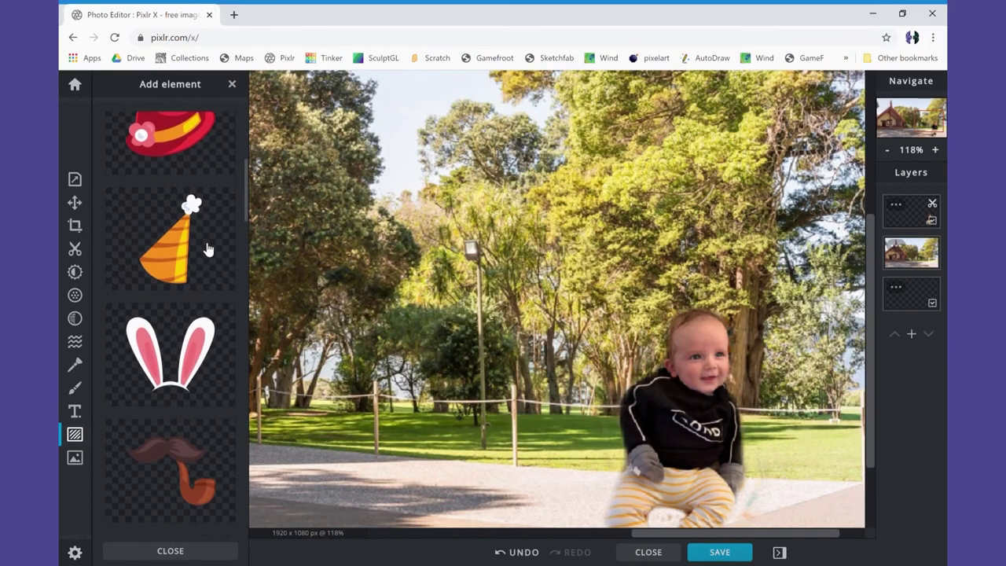
scroll(208, 252, "down", 5)
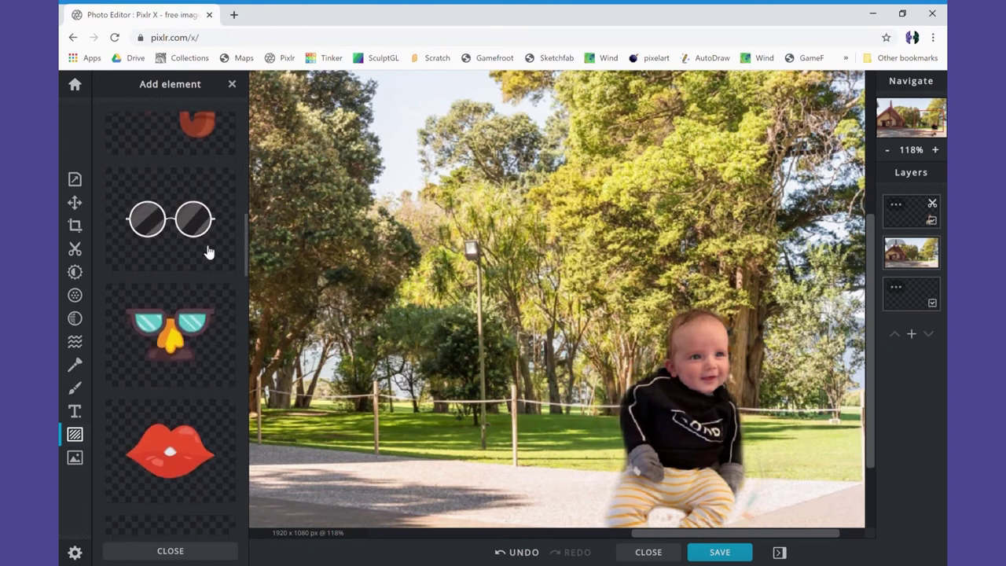
scroll(206, 253, "down", 7)
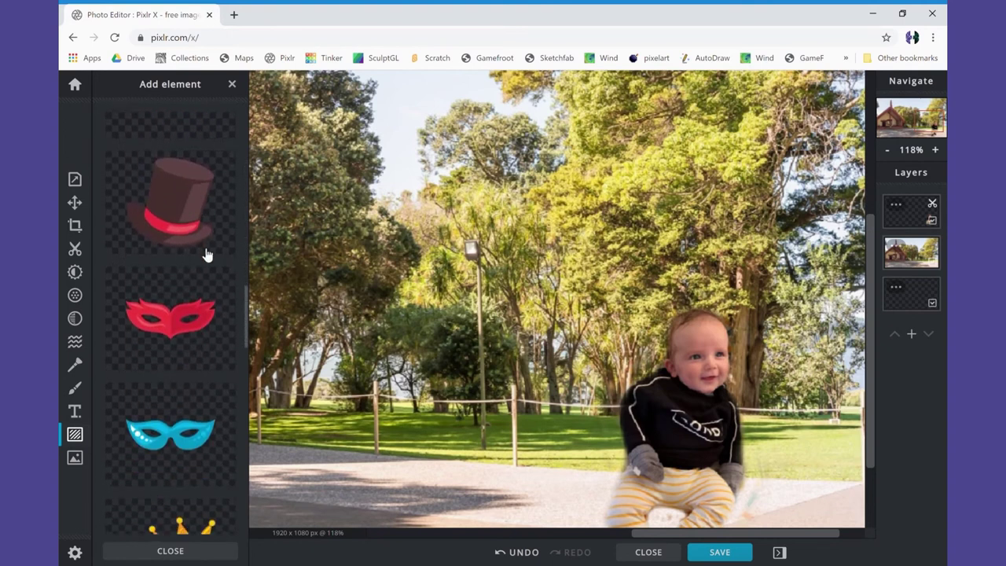
scroll(135, 291, "down", 6)
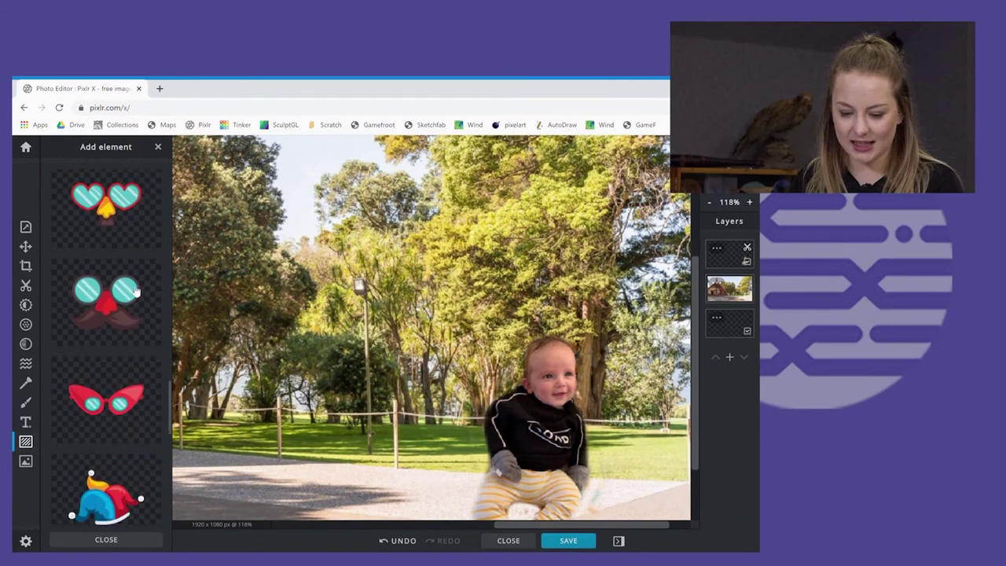
scroll(136, 291, "down", 1)
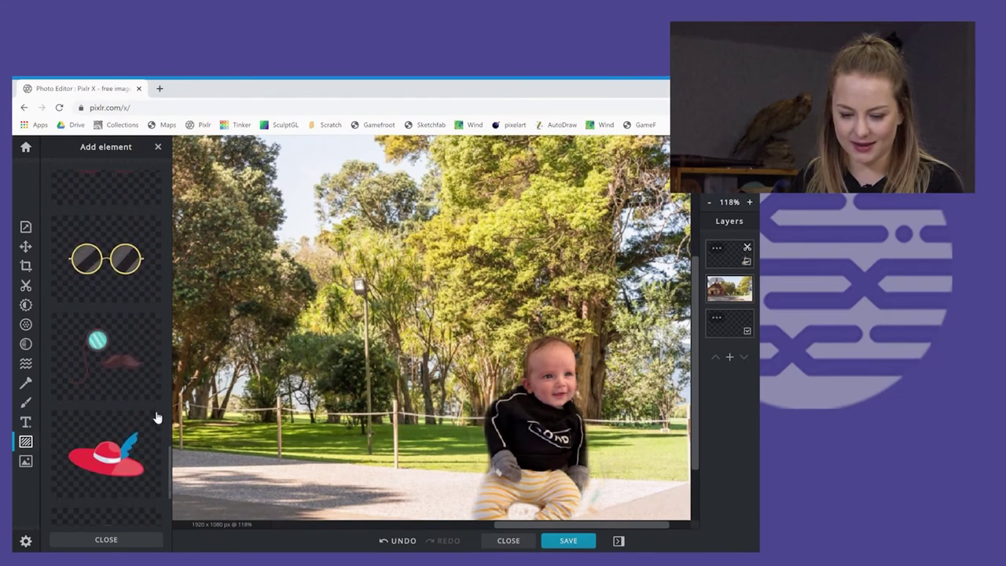
left_click(113, 363)
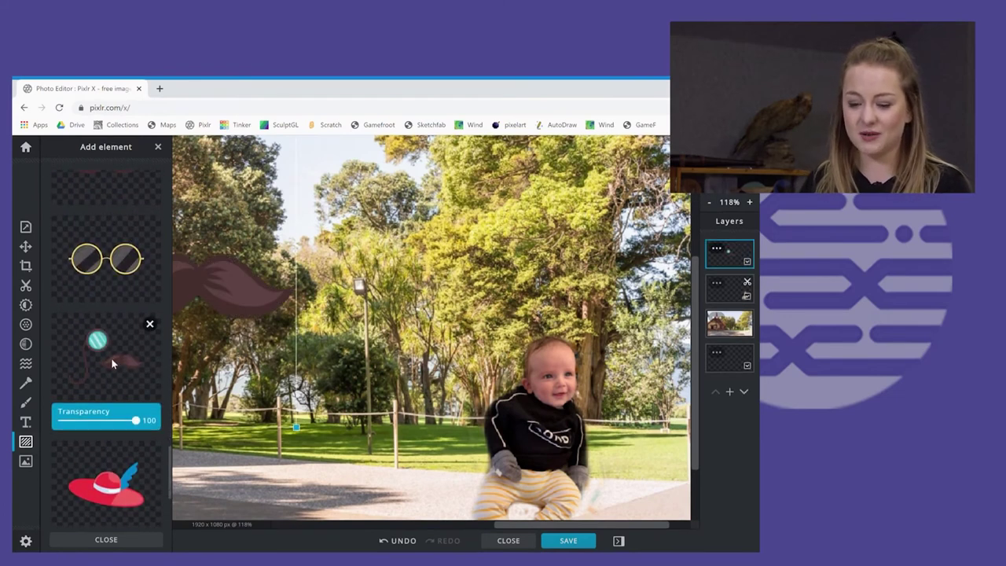
Shrink the monocle-and-moustache sticker to roughly the scale of the baby's head and move it over the face
left_click_drag(243, 302, 510, 344)
left_click_drag(566, 144, 326, 355)
left_click_drag(403, 401, 730, 385)
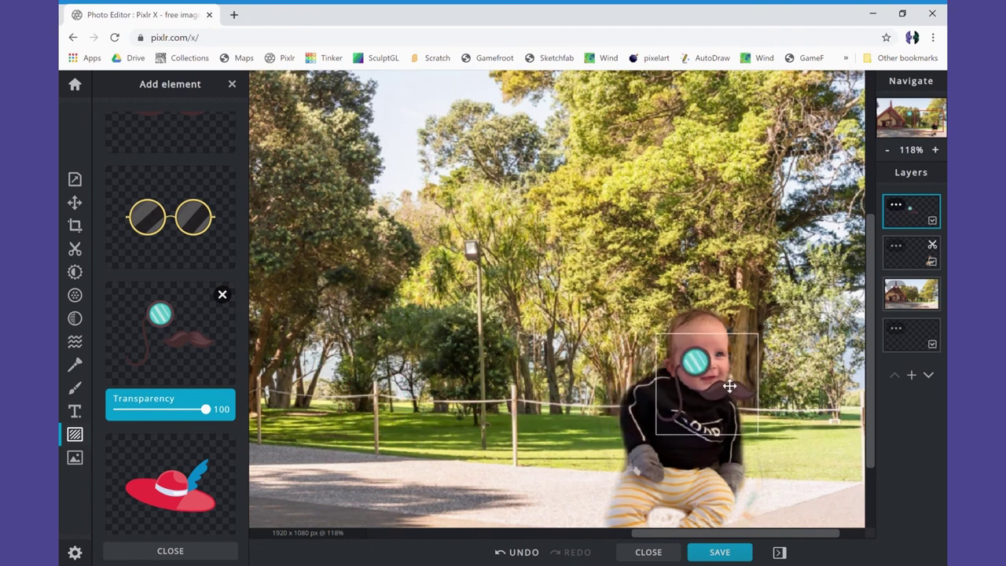
Shrink the sticker slightly more, tilt it a little counterclockwise, and align the monocle with the eye and the moustache under the baby's nose
left_click_drag(765, 338, 756, 352)
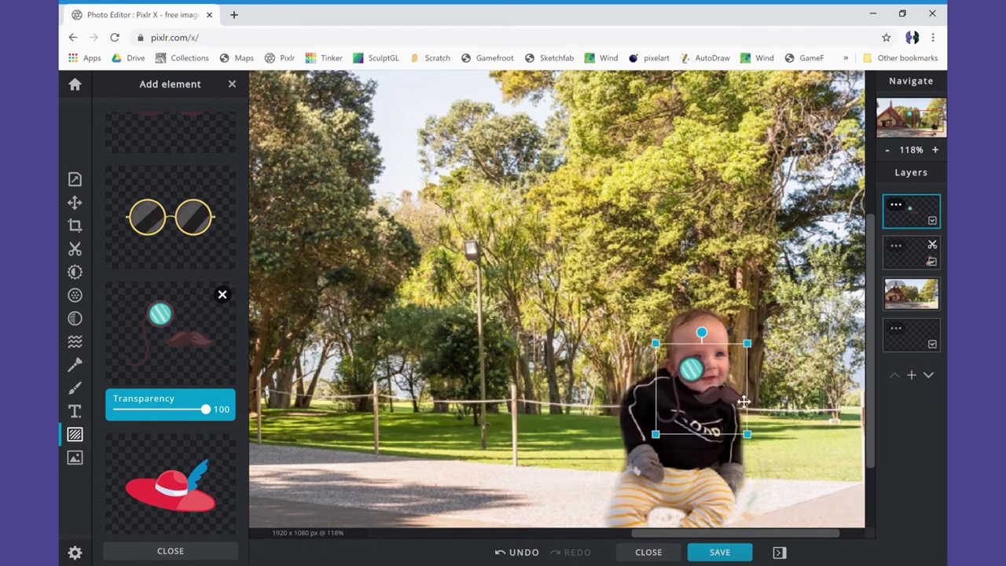
left_click_drag(744, 401, 739, 385)
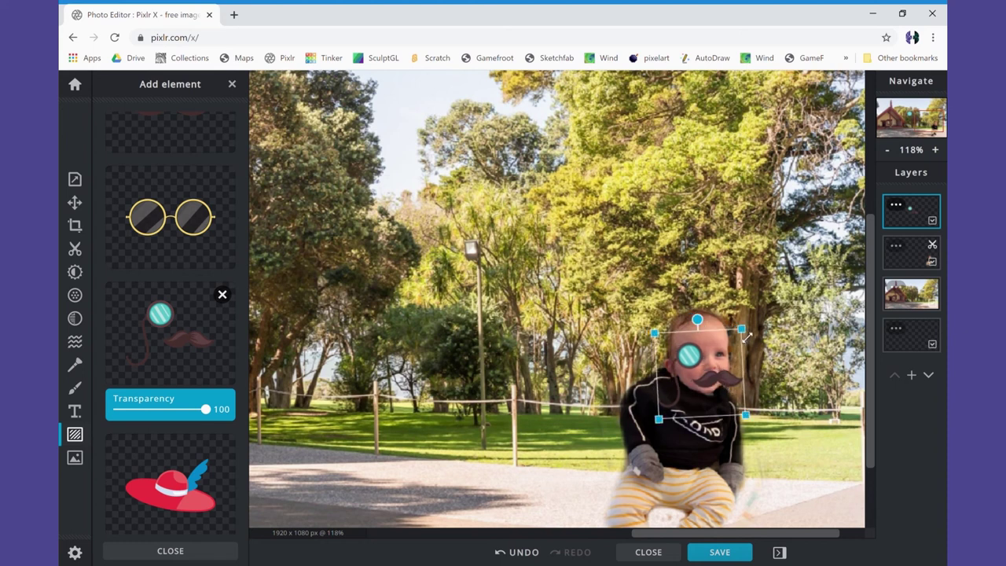
left_click_drag(733, 395, 736, 385)
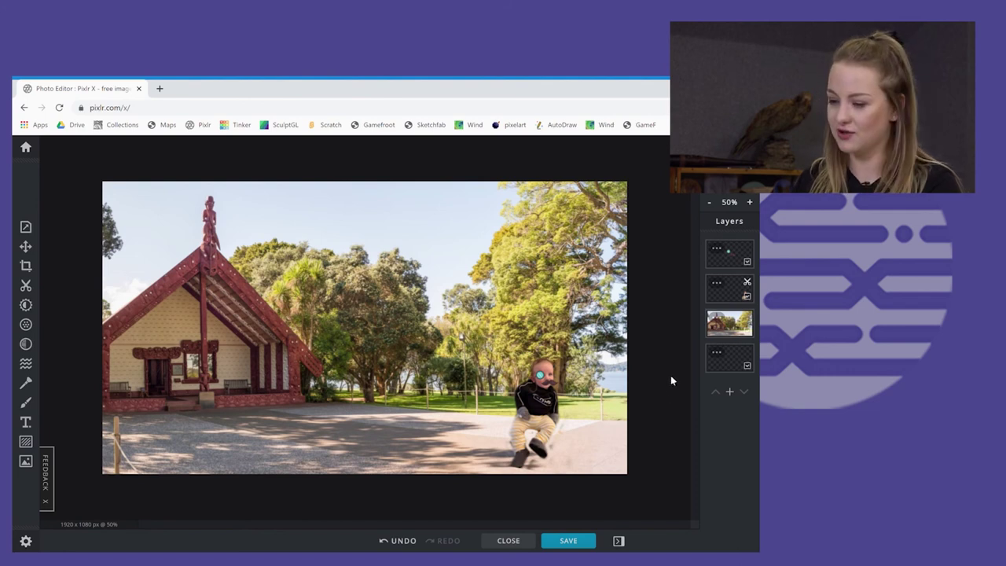
Select the monocle-and-moustache layer and move it beneath the baby cutout layer in the layer order
left_click(723, 252)
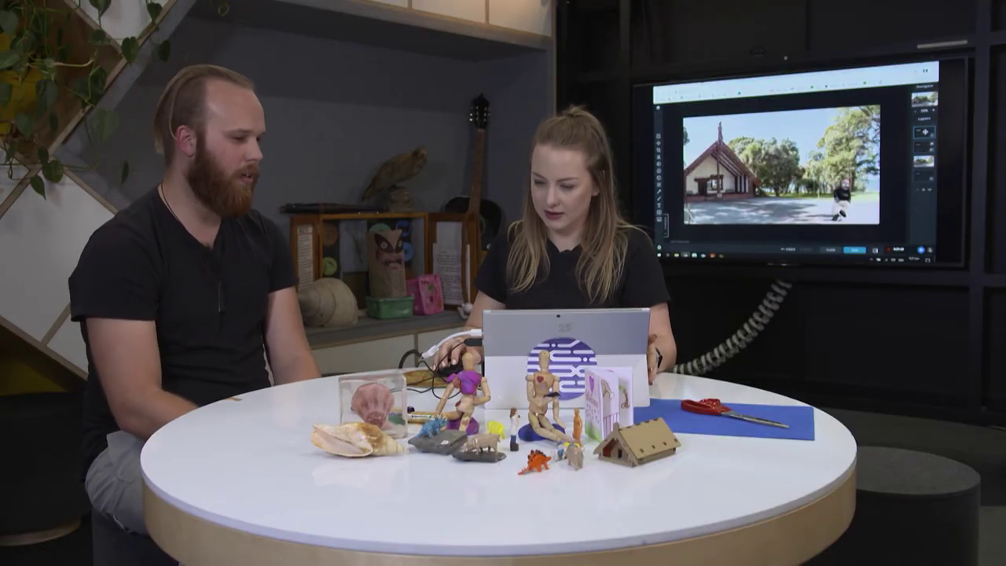
left_click(912, 250)
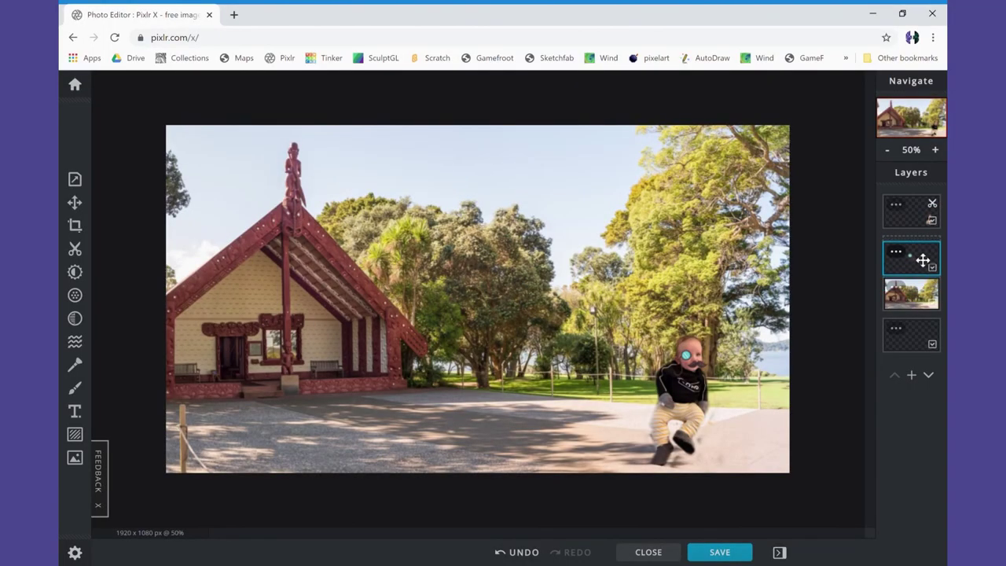